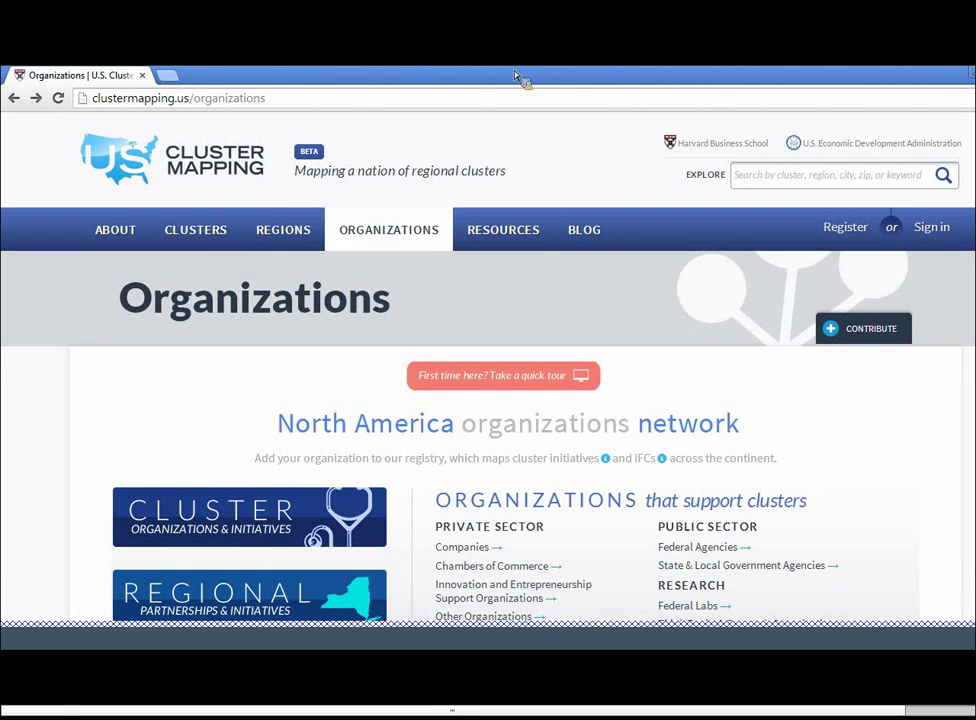
Scroll down to the North America organizations network links and the organization-count map
scroll(828, 424, down, 1)
scroll(828, 424, down, 1)
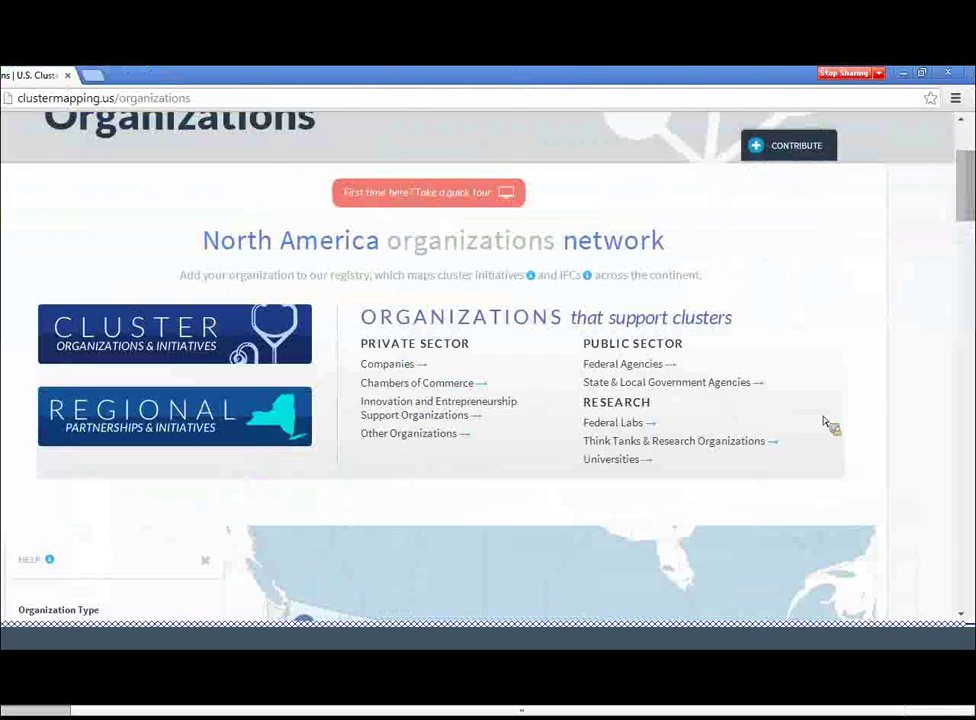
scroll(828, 424, down, 1)
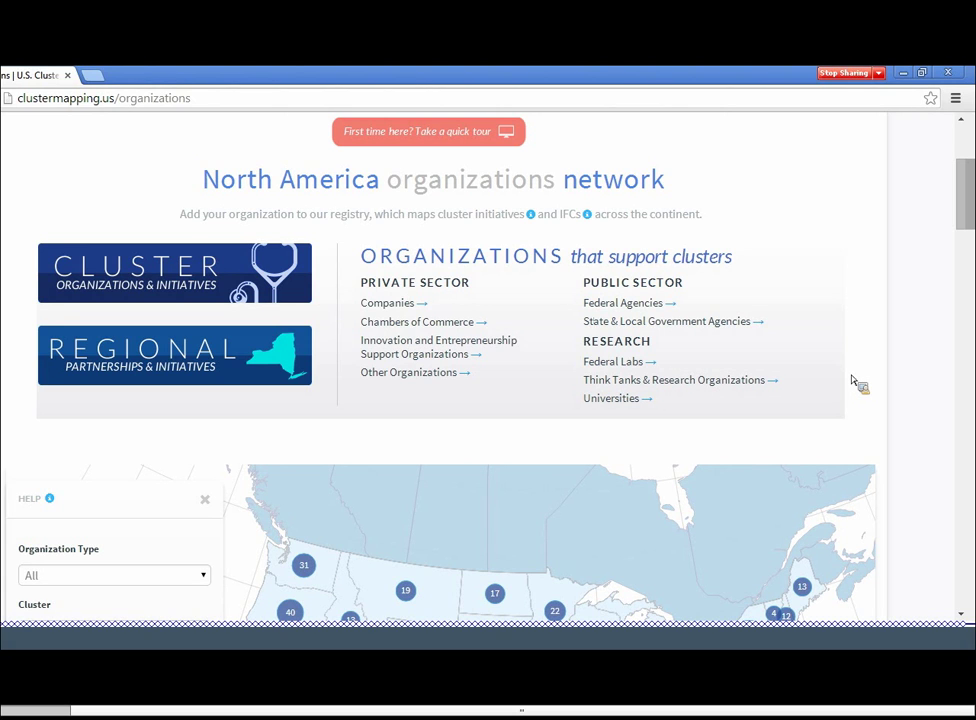
scroll(852, 380, down, 4)
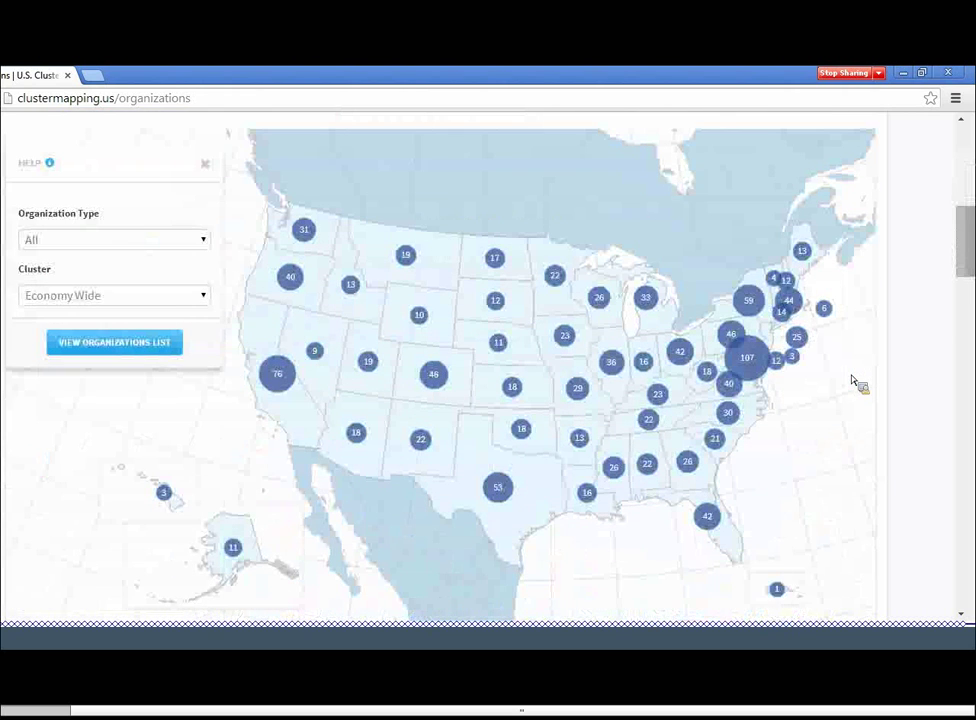
scroll(852, 380, down, 1)
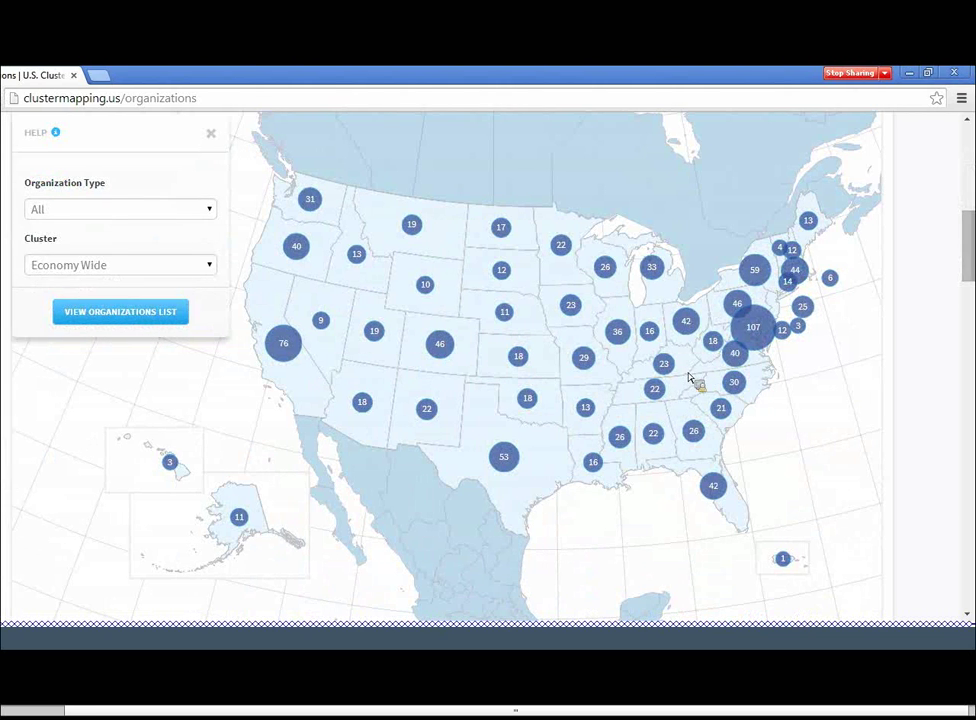
click(104, 210)
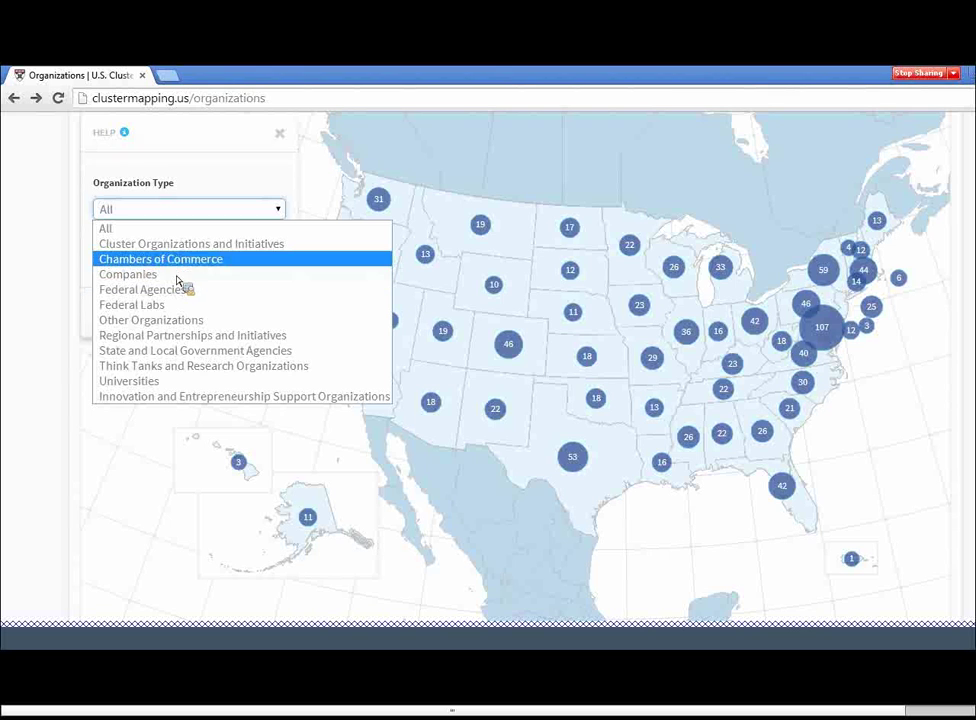
click(191, 250)
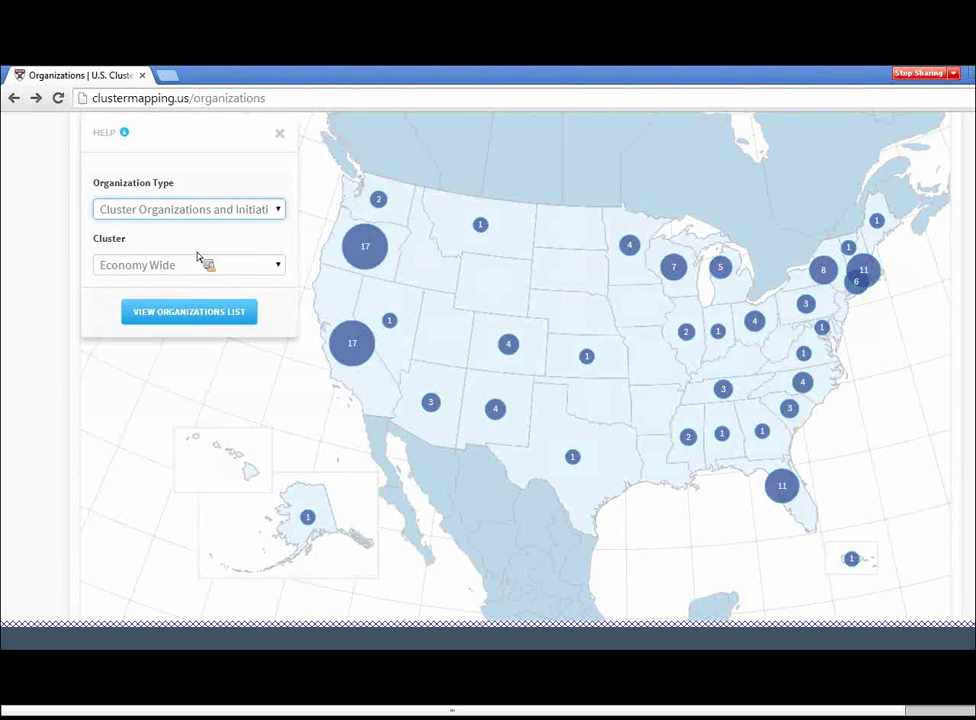
click(193, 266)
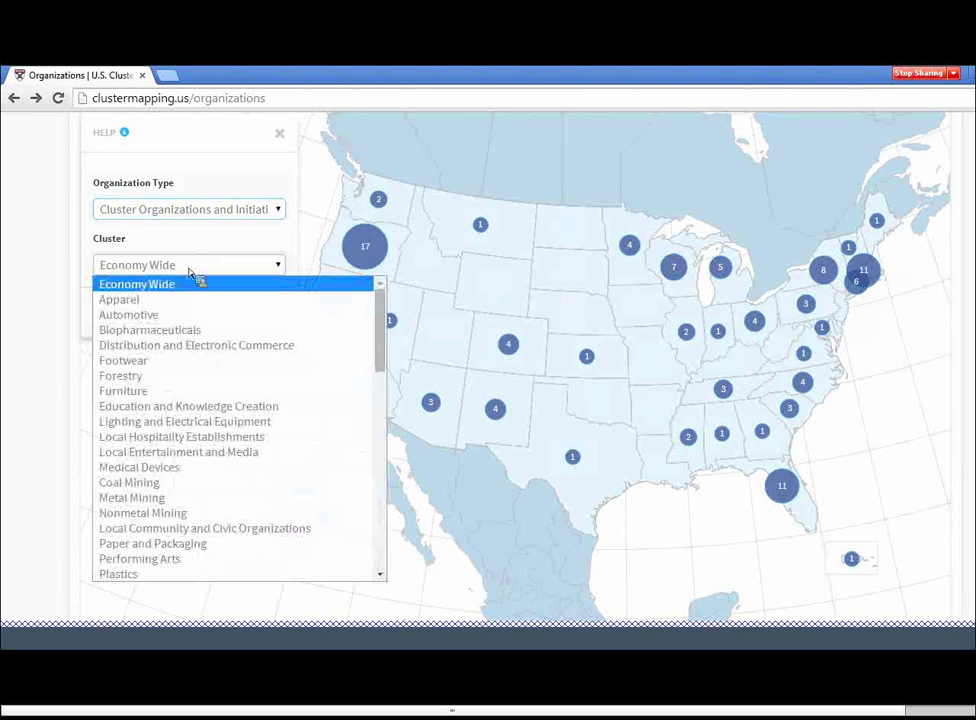
click(190, 334)
click(198, 265)
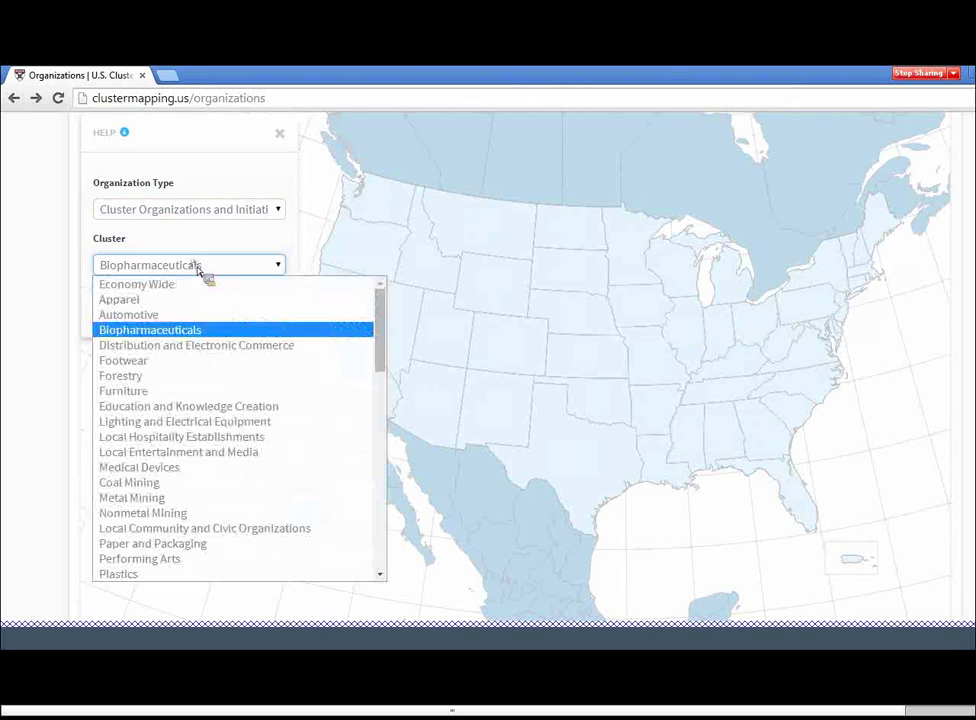
click(180, 287)
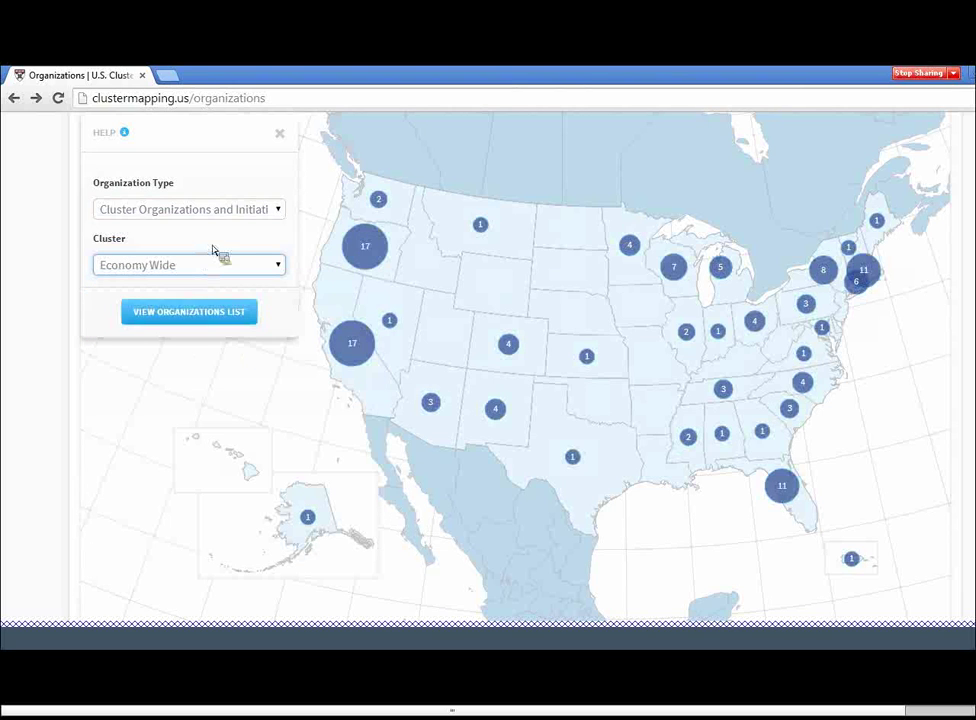
click(214, 210)
click(208, 230)
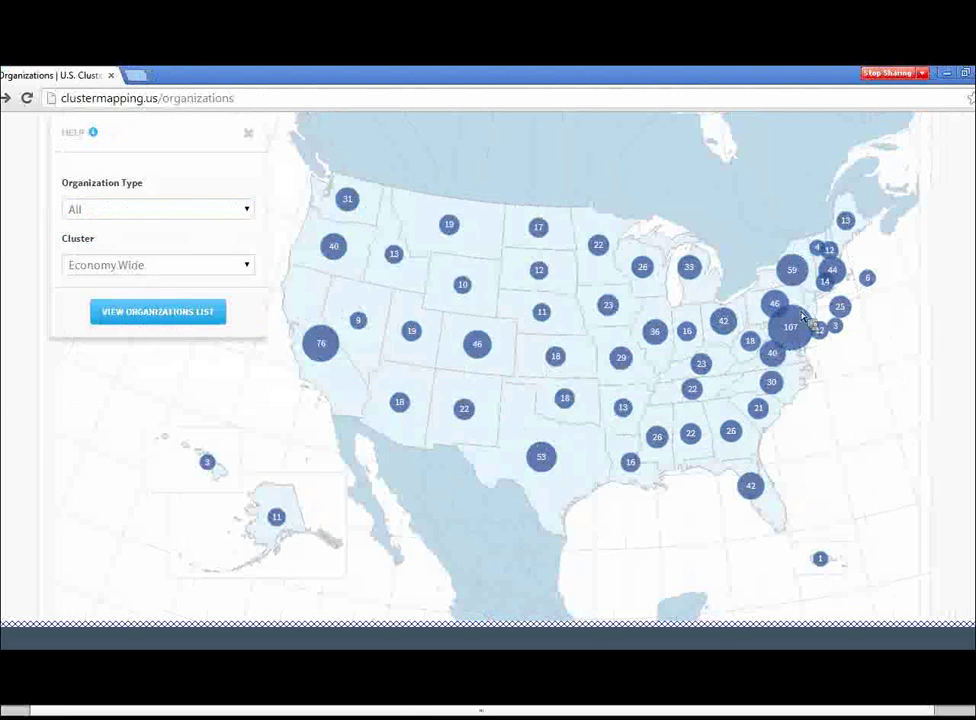
click(832, 315)
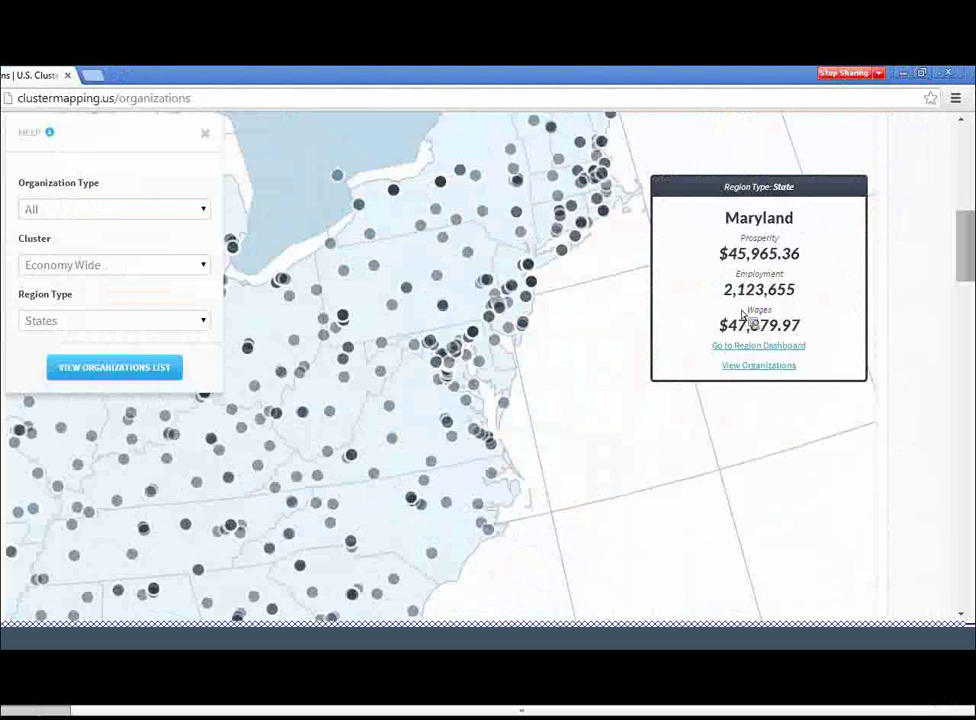
click(523, 323)
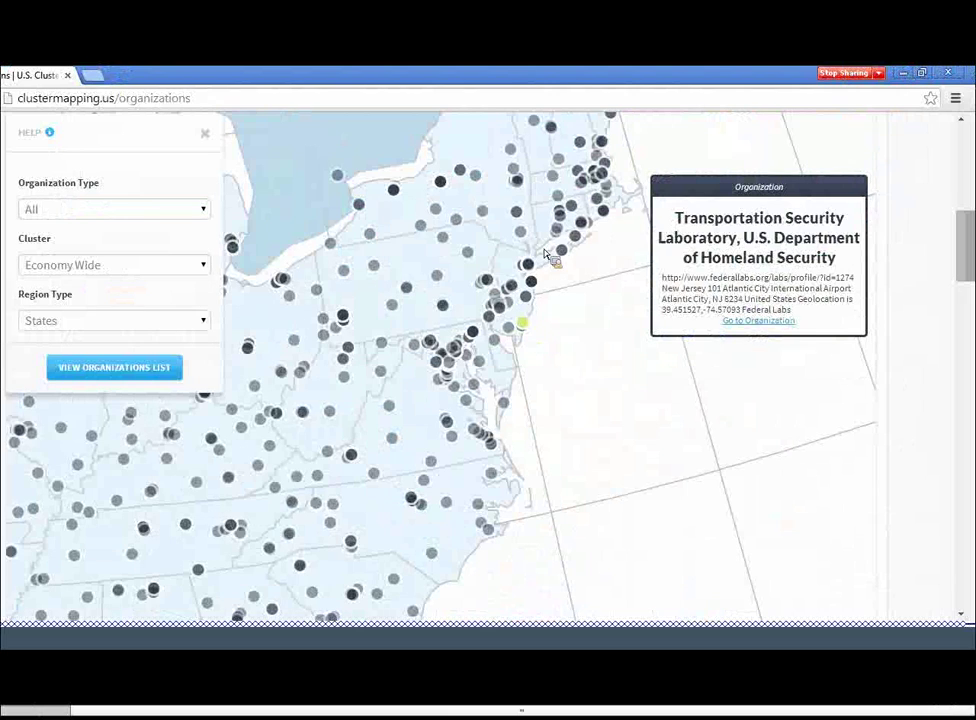
click(564, 224)
click(565, 221)
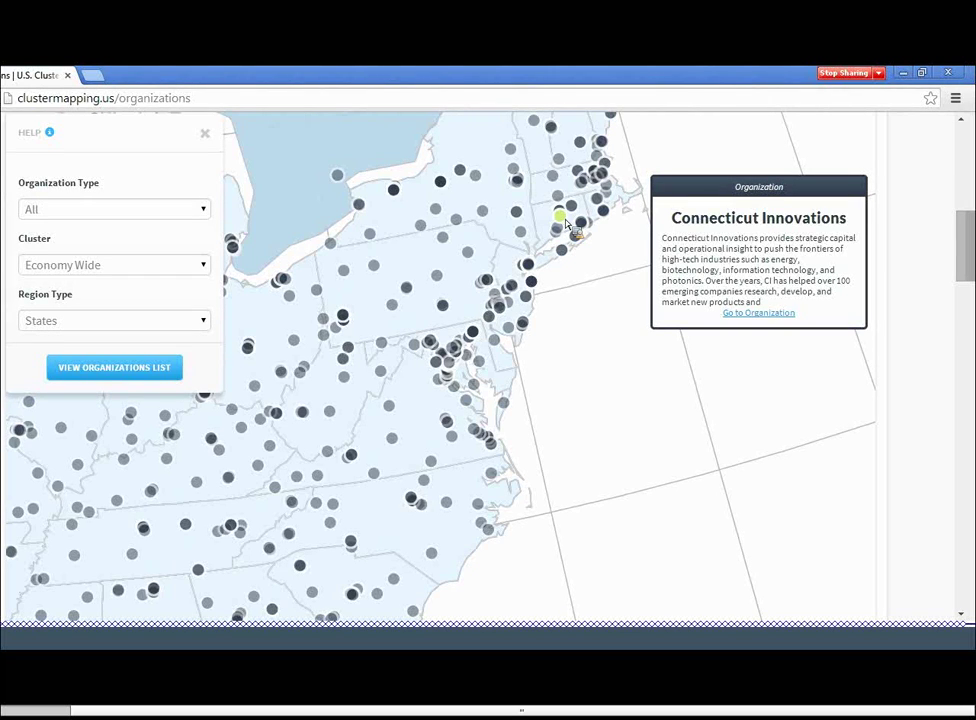
click(388, 327)
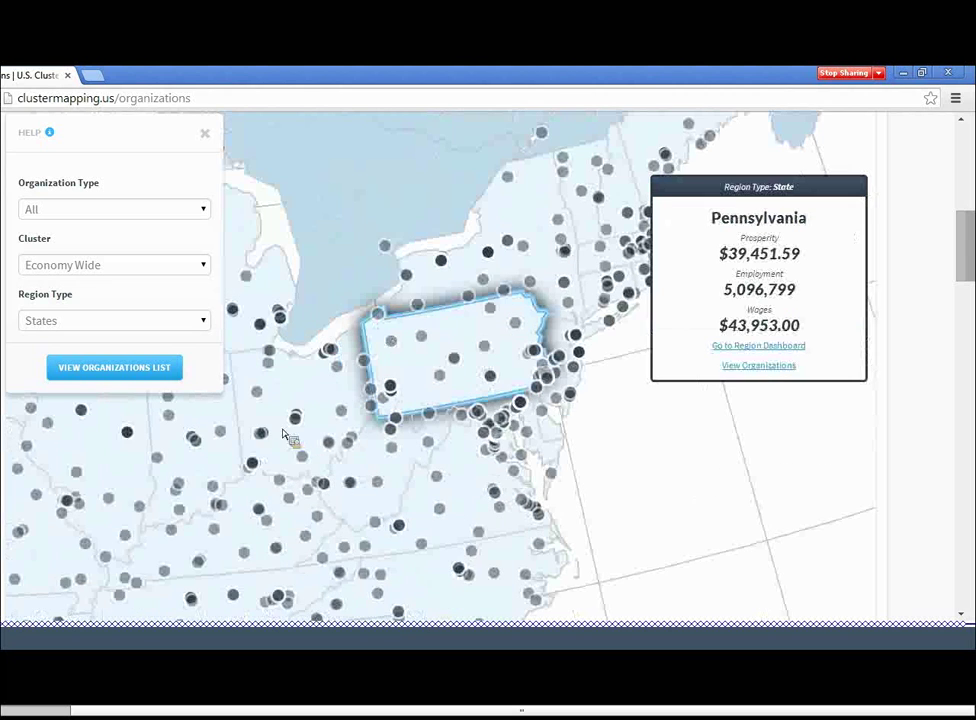
click(215, 463)
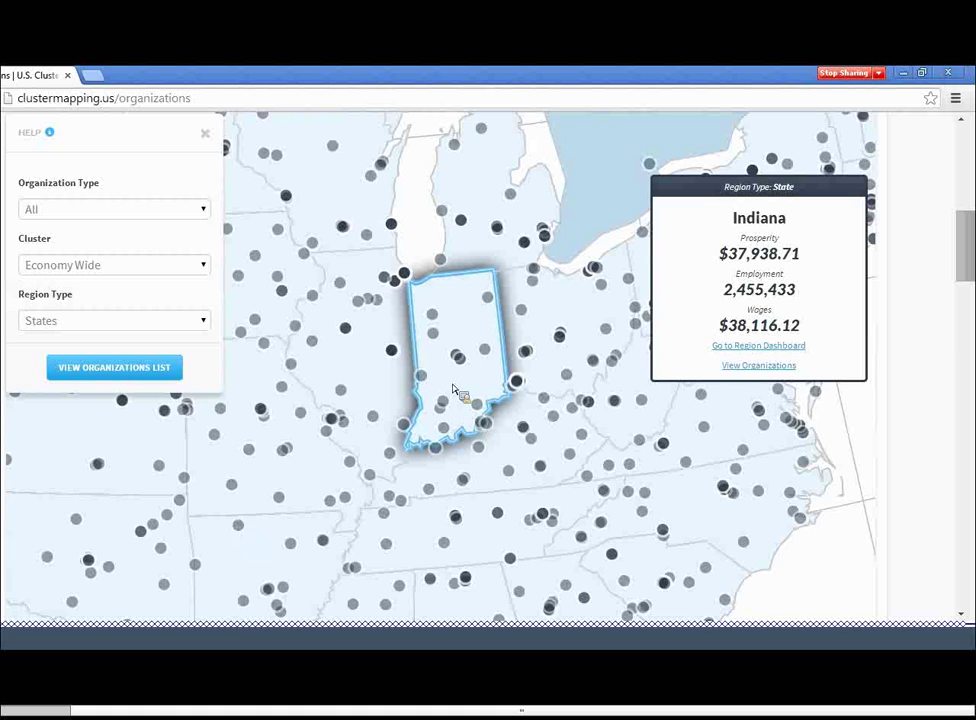
scroll(455, 386, down, 4)
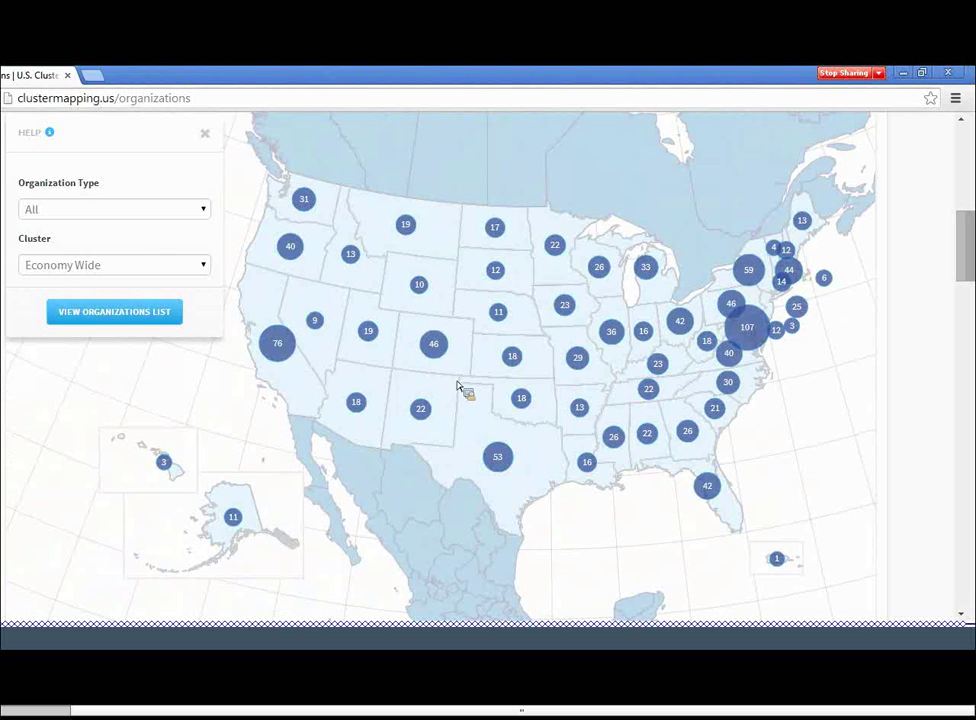
Zoom the map into Chihuahua and Durango, then view the Zacatecas, Clúster Minero and Jalisco organization cards
click(420, 507)
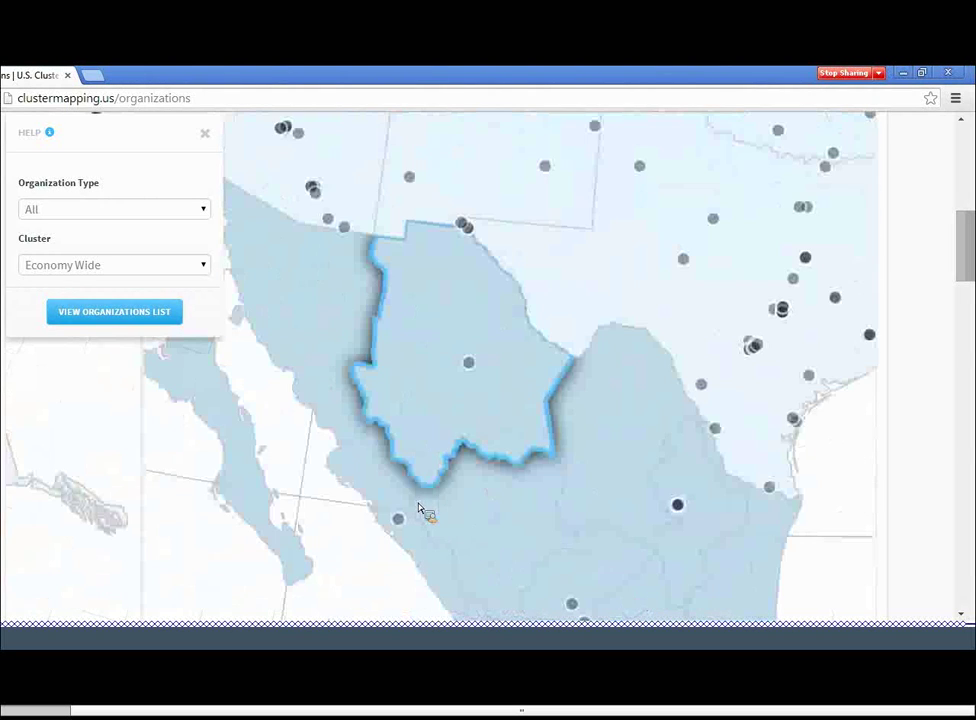
click(521, 517)
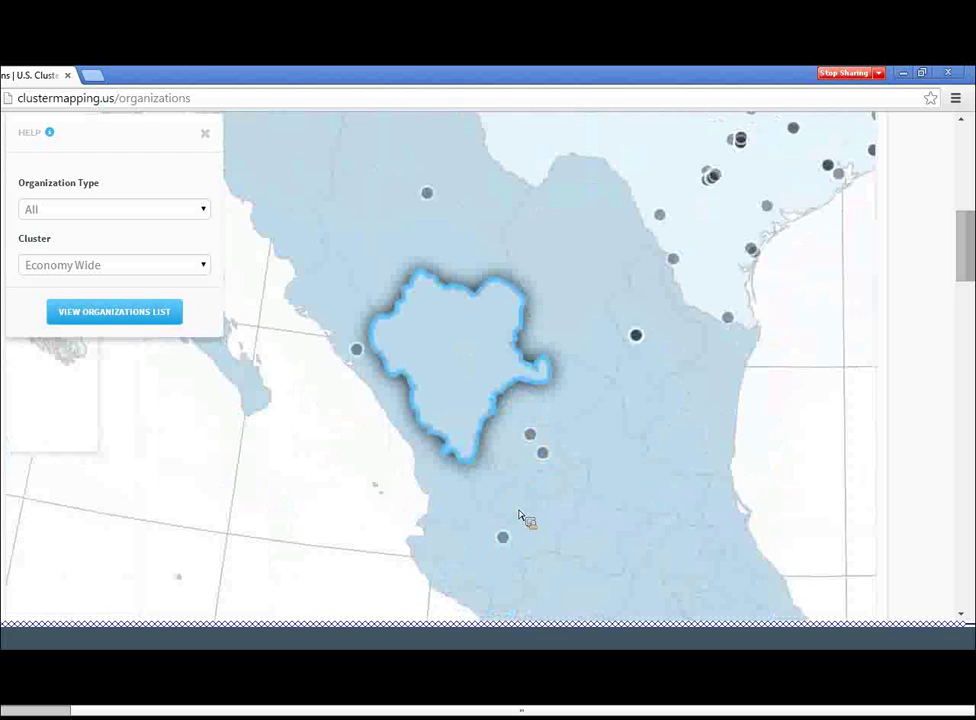
click(545, 465)
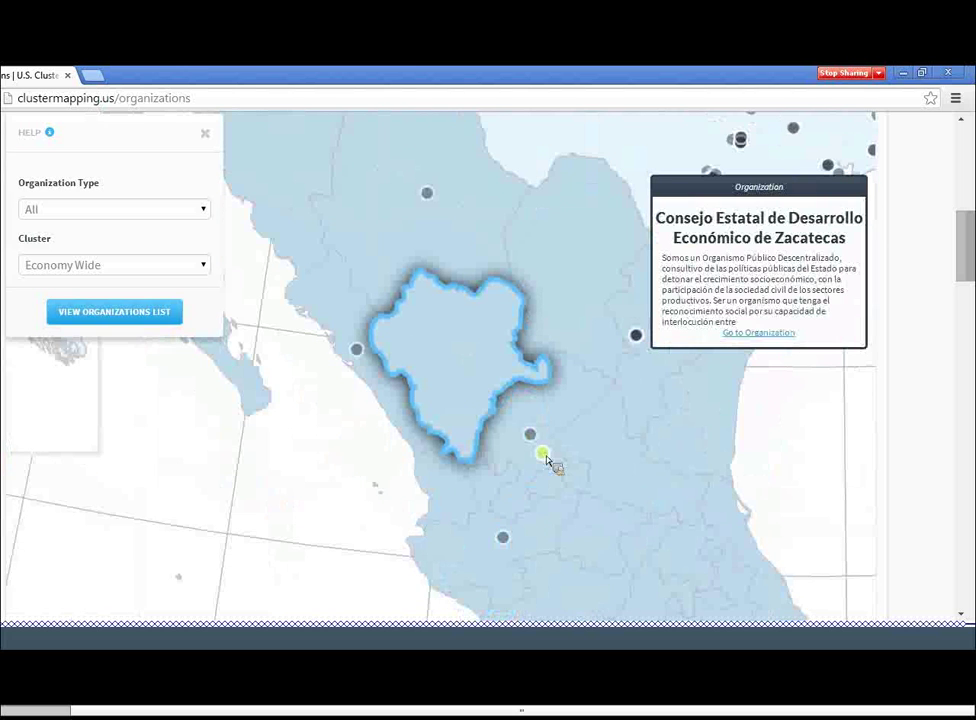
click(531, 435)
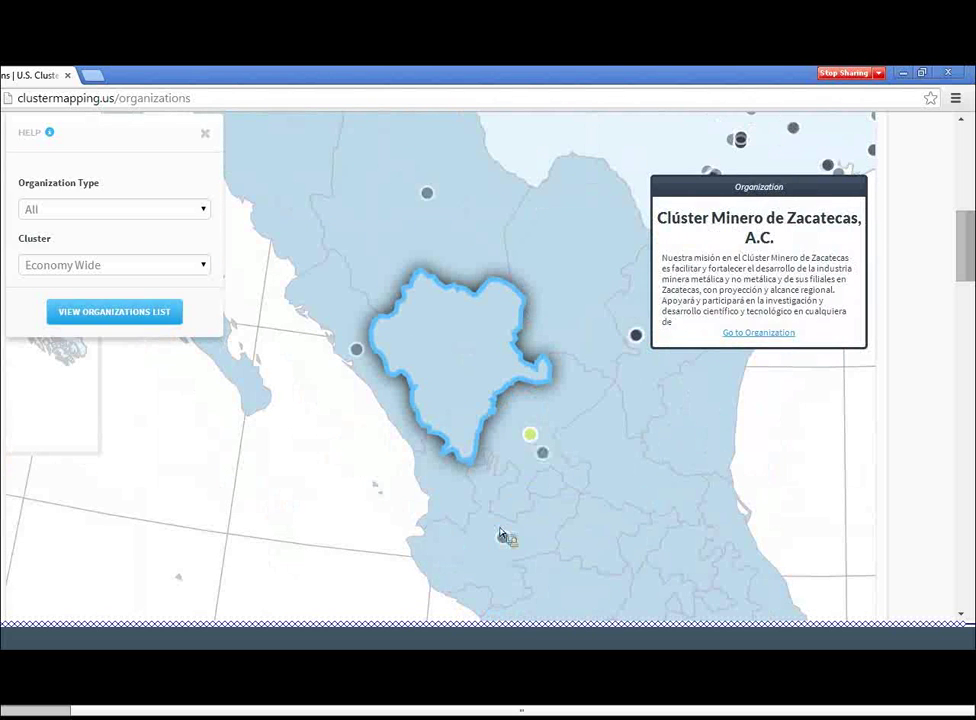
click(503, 538)
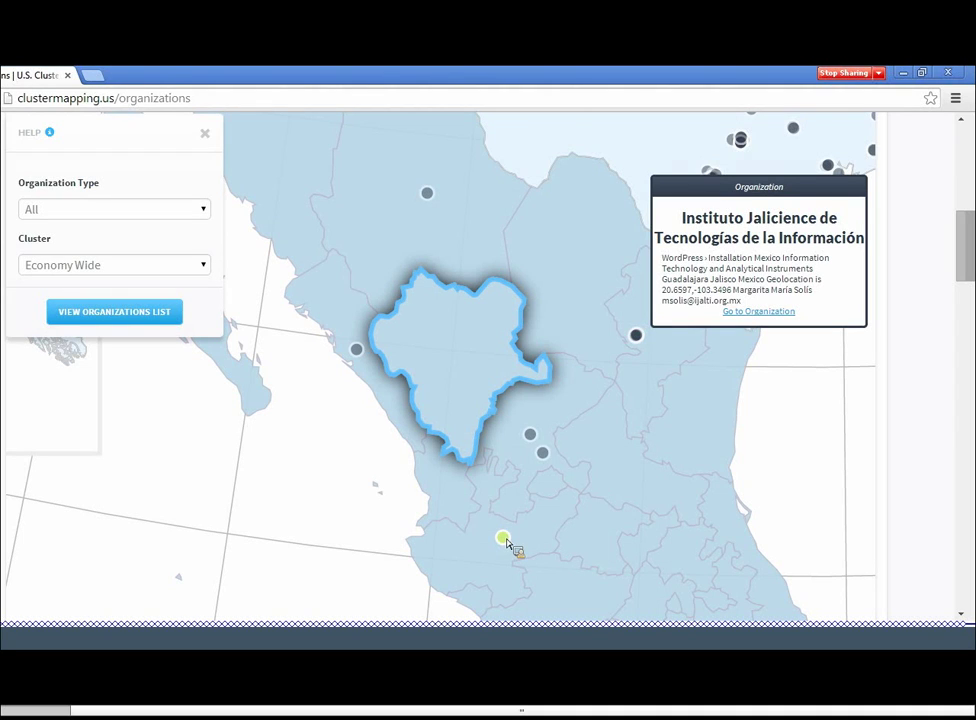
Scroll past the map to the Recent Blogs and Recently Created organizations lists
scroll(933, 530, down, 1)
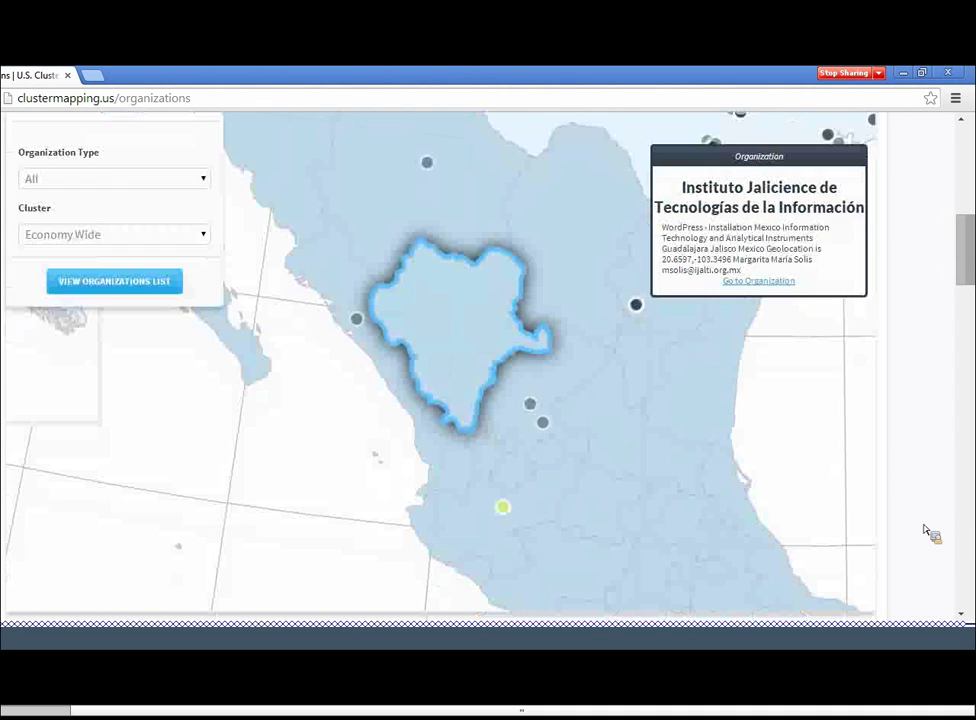
scroll(930, 531, down, 4)
scroll(926, 531, down, 1)
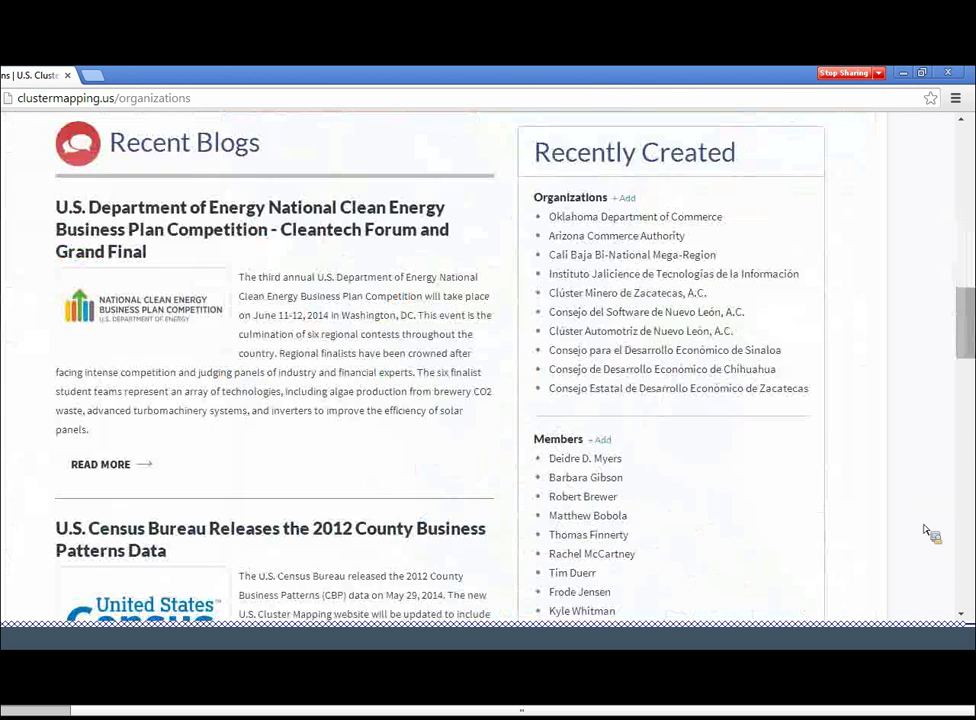
scroll(926, 531, down, 1)
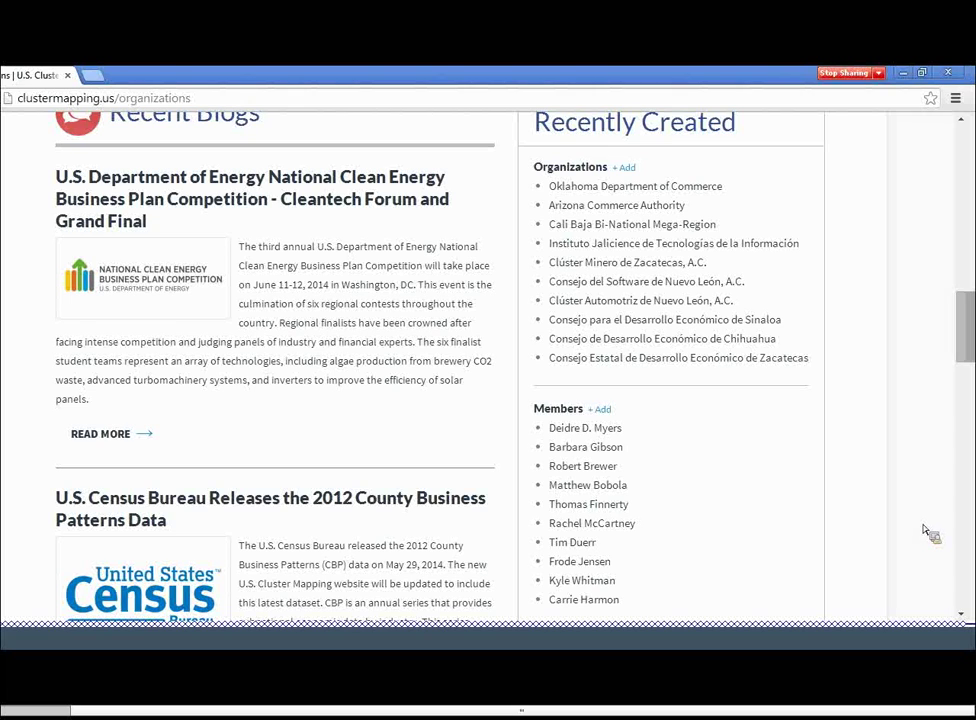
Open the Oklahoma Department of Commerce profile and browse its region, clusters and agency type
click(665, 187)
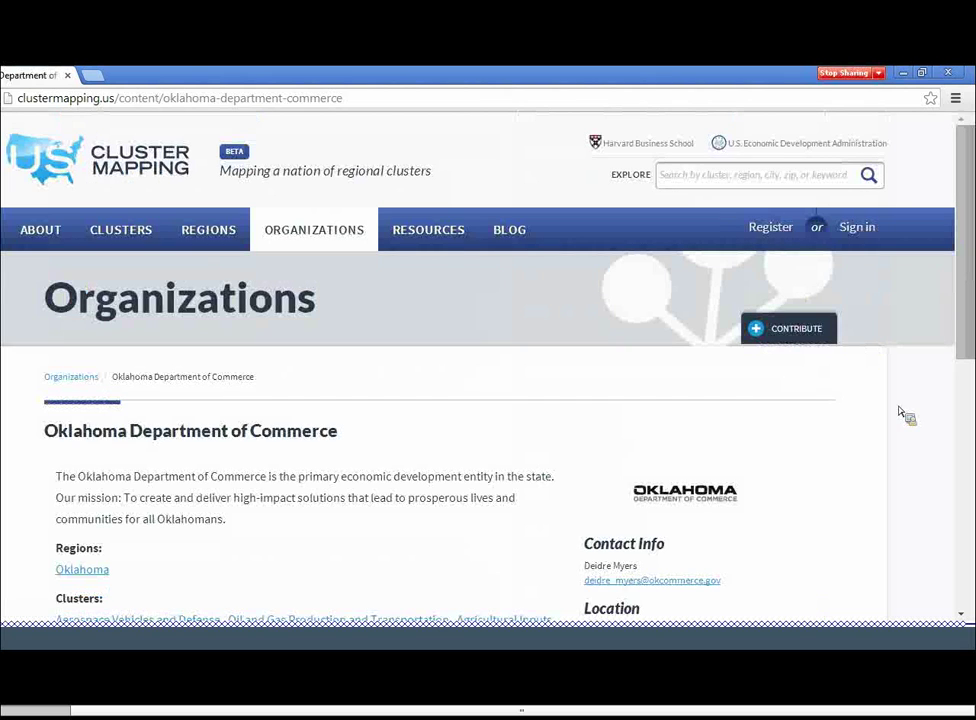
scroll(900, 413, down, 2)
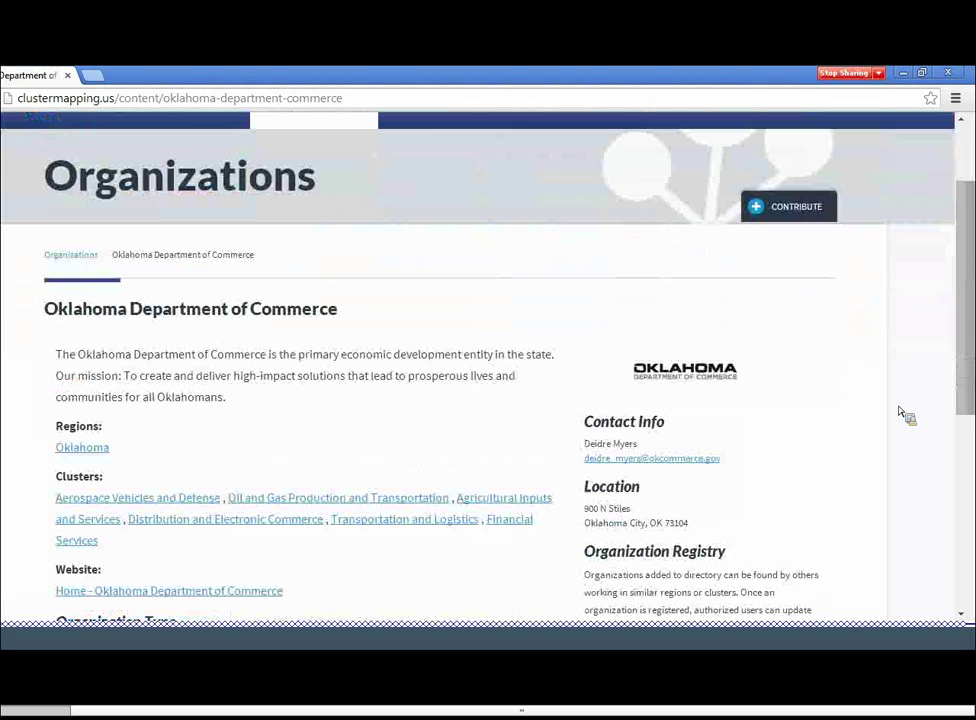
scroll(900, 413, down, 2)
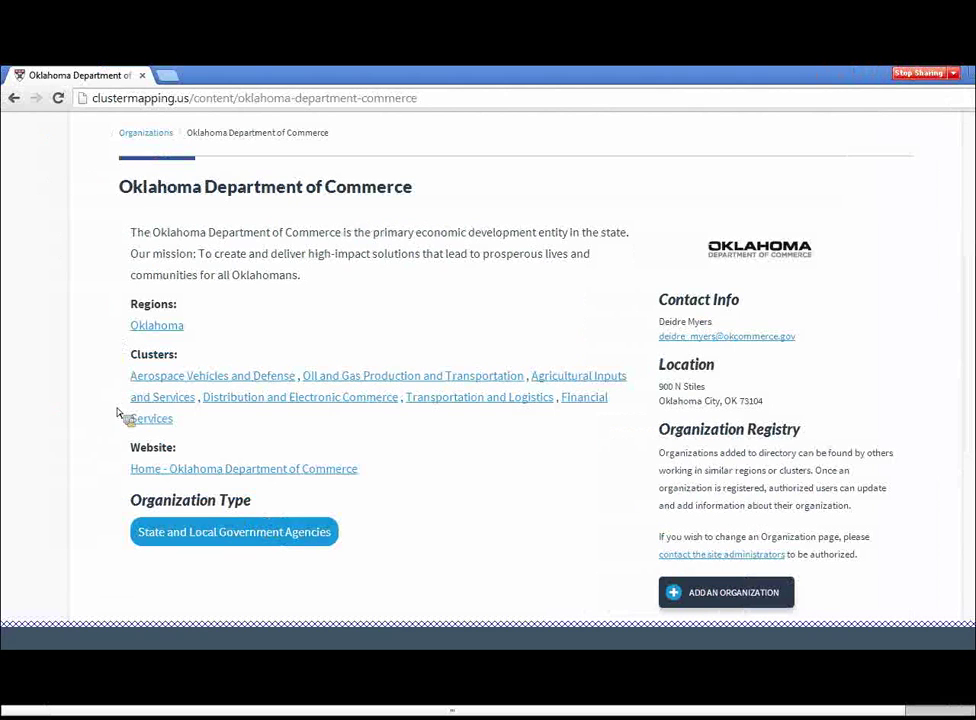
click(117, 411)
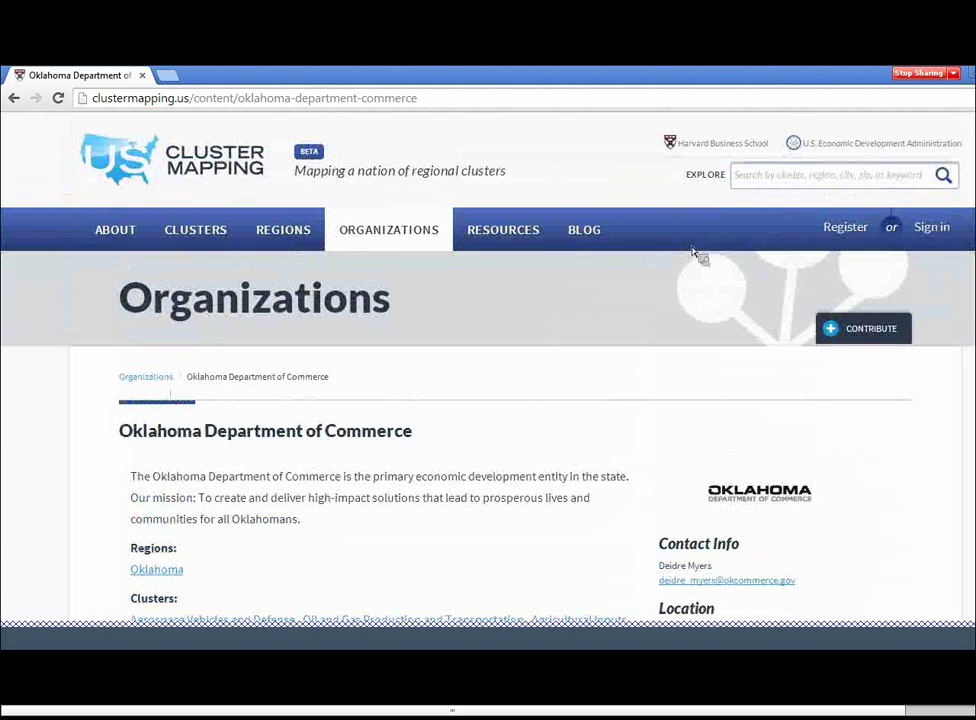
Search Explore for 'los angeles clean tech' and scroll through the results
text(los)
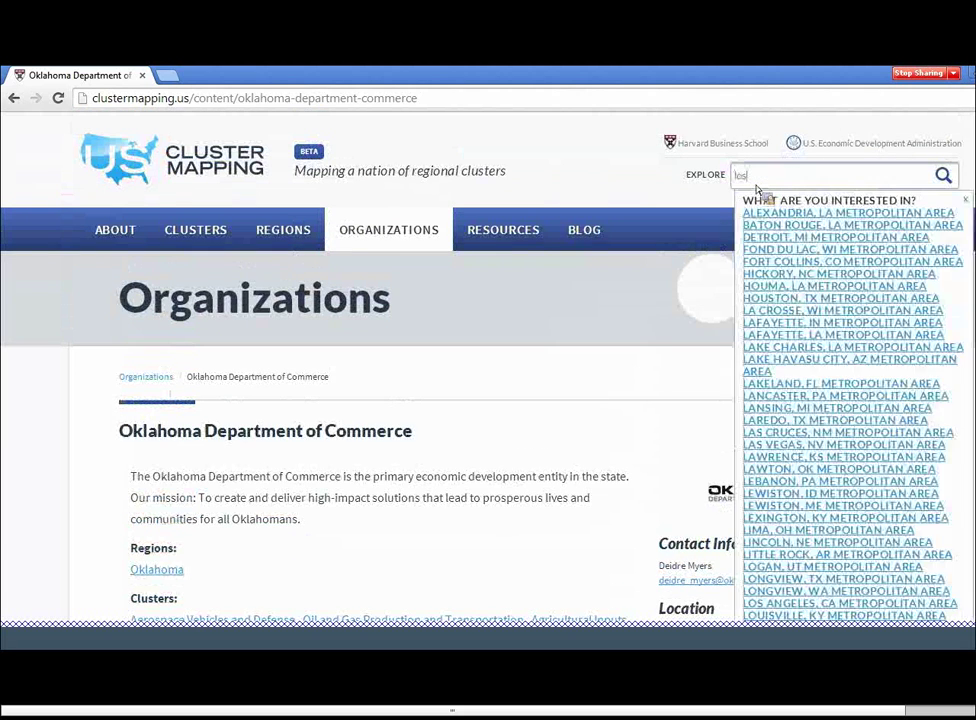
text( angeles clean tech)
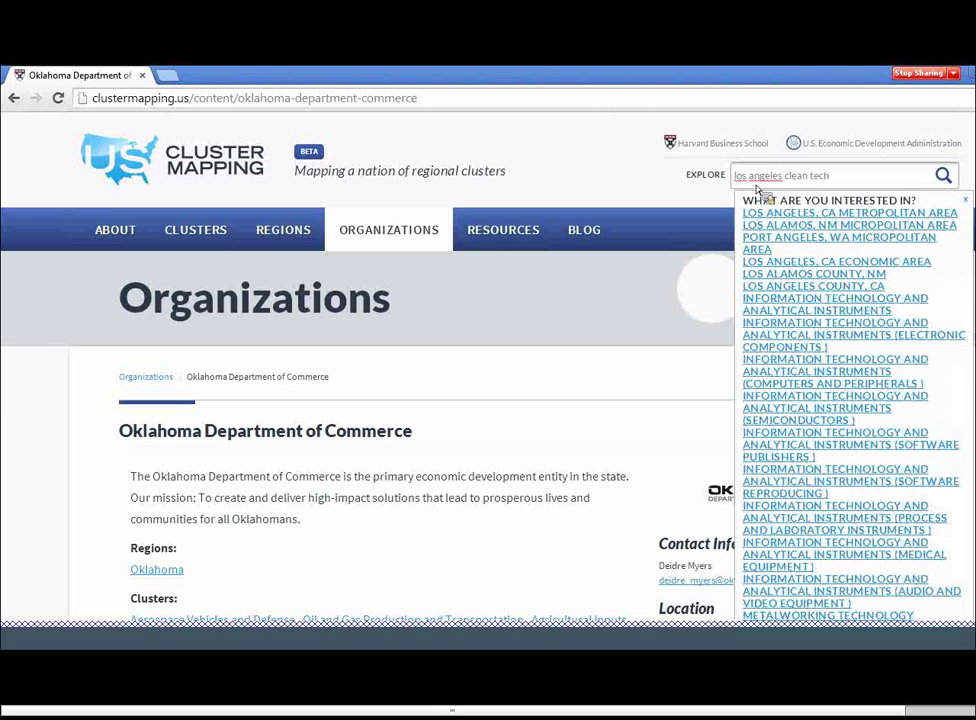
key(Return)
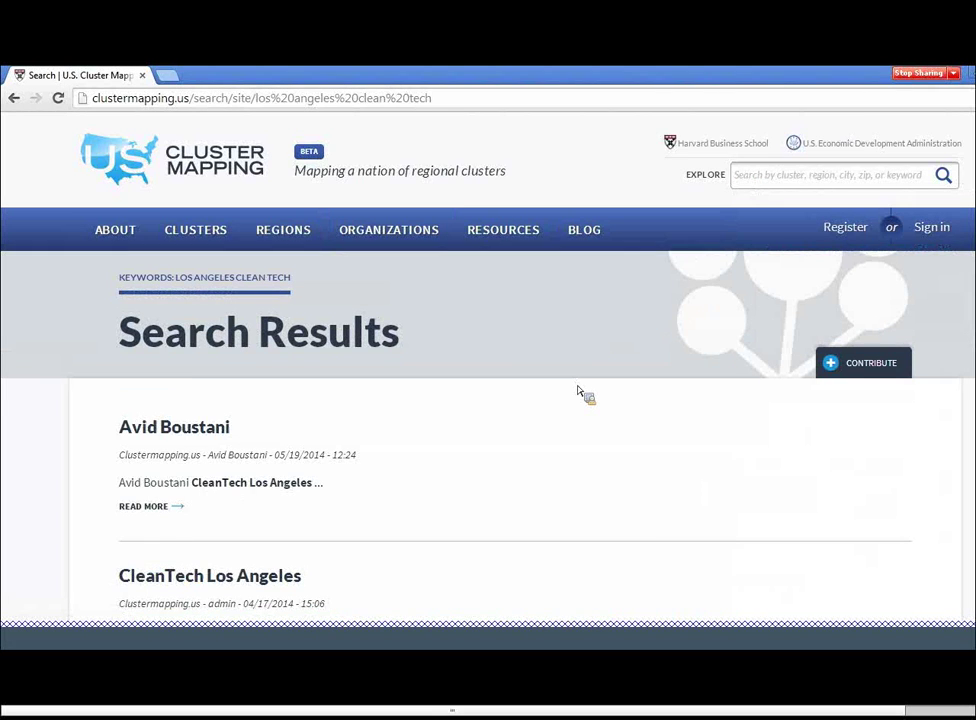
scroll(577, 390, down, 2)
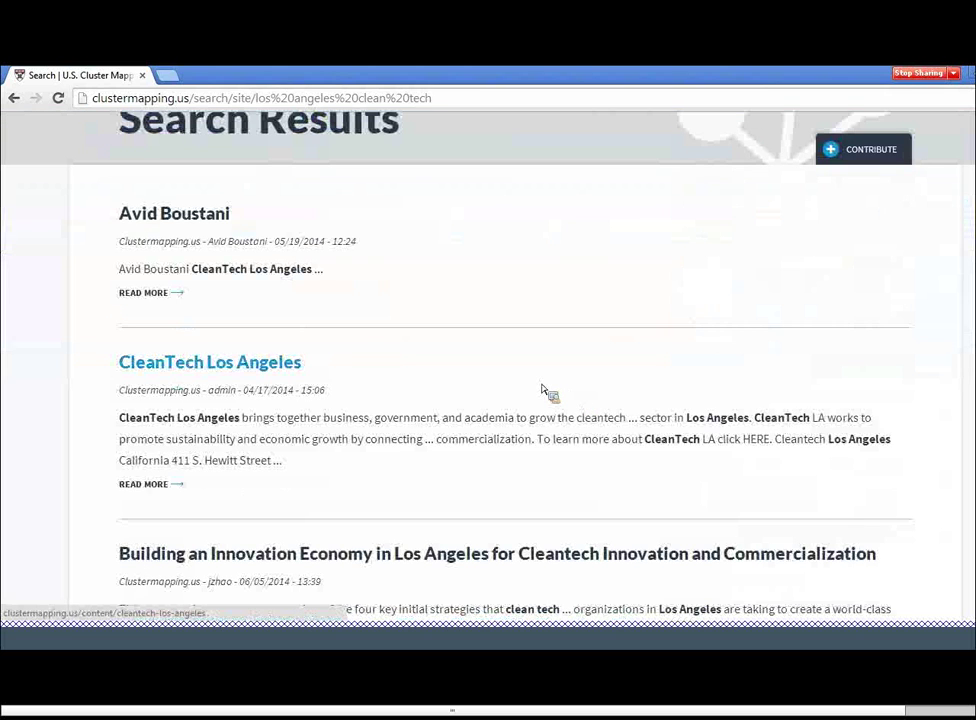
Open the CleanTech Los Angeles profile and look over its description, California region and website
click(205, 368)
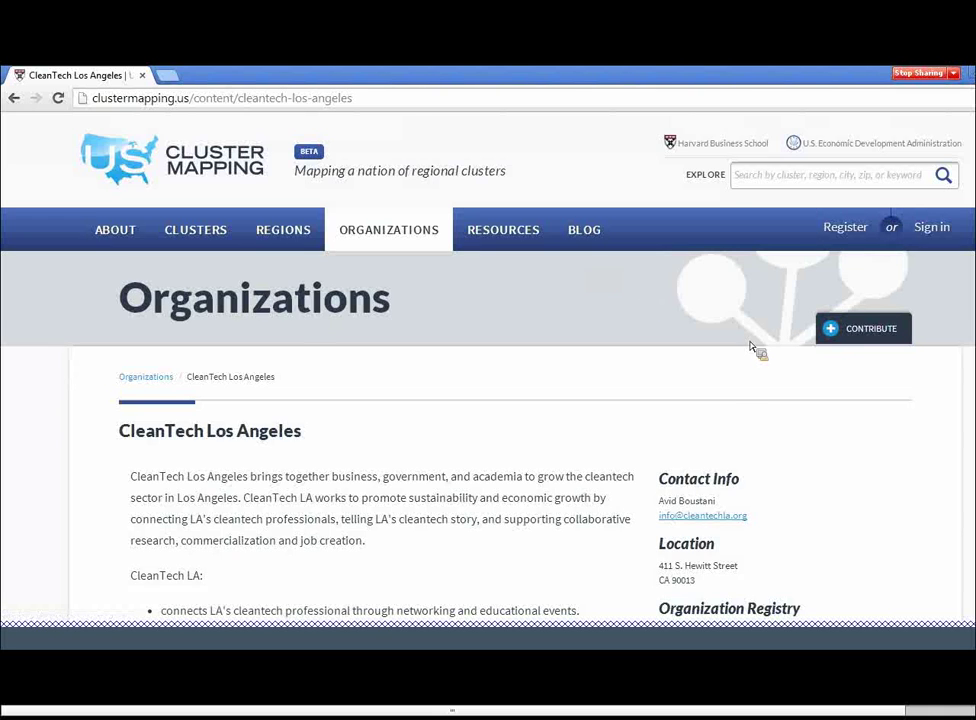
scroll(755, 345, down, 2)
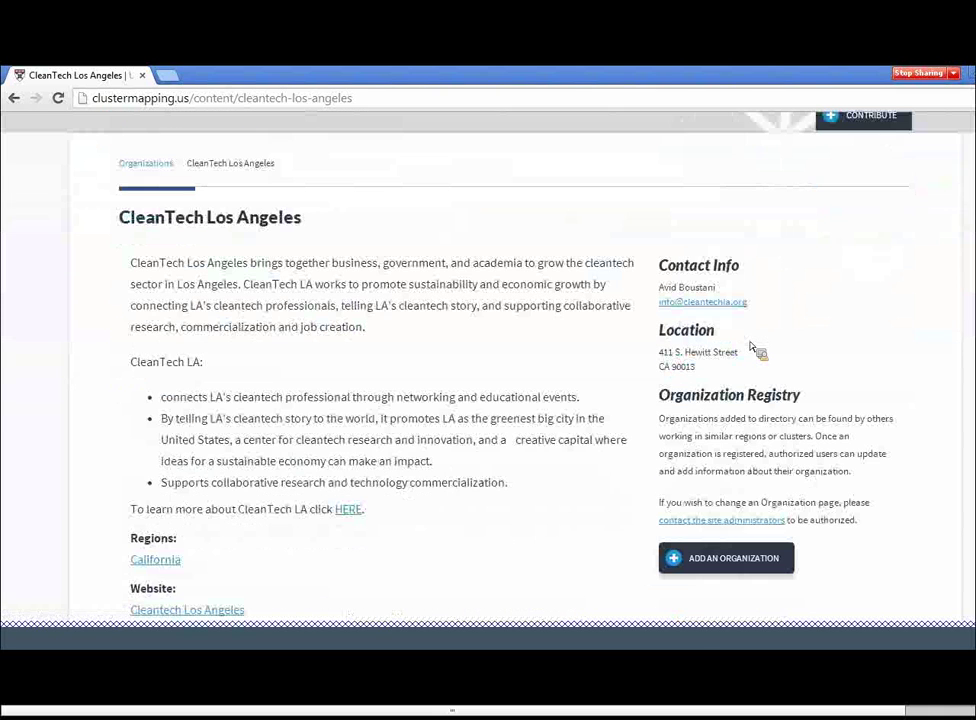
scroll(752, 346, up, 1)
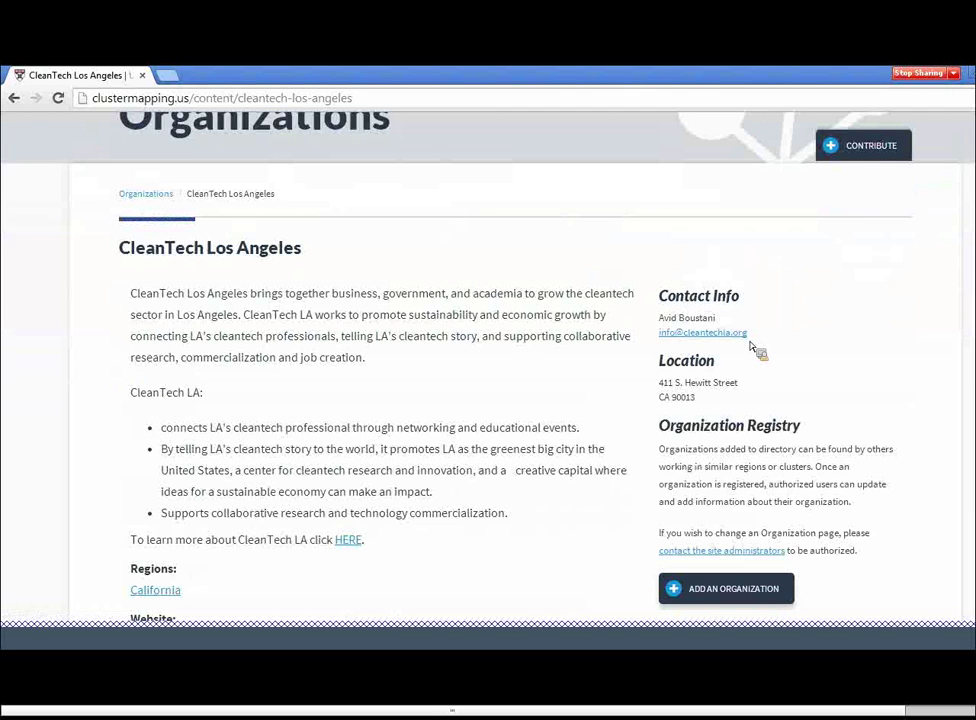
scroll(752, 346, up, 2)
scroll(752, 346, down, 3)
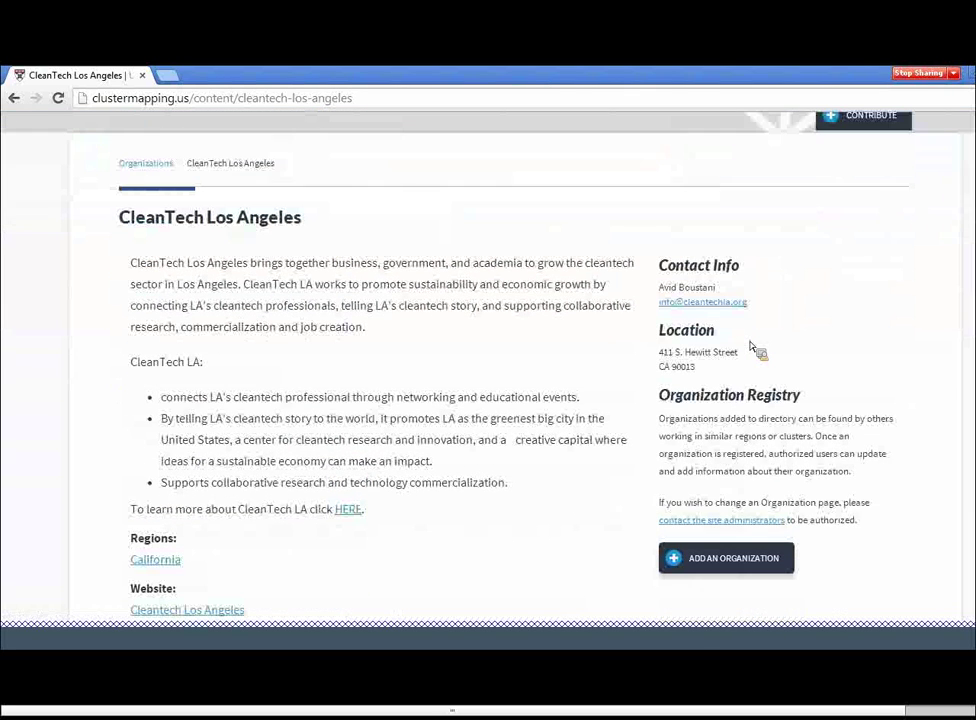
Choose Add an Organization and log in with the account username and password
click(722, 560)
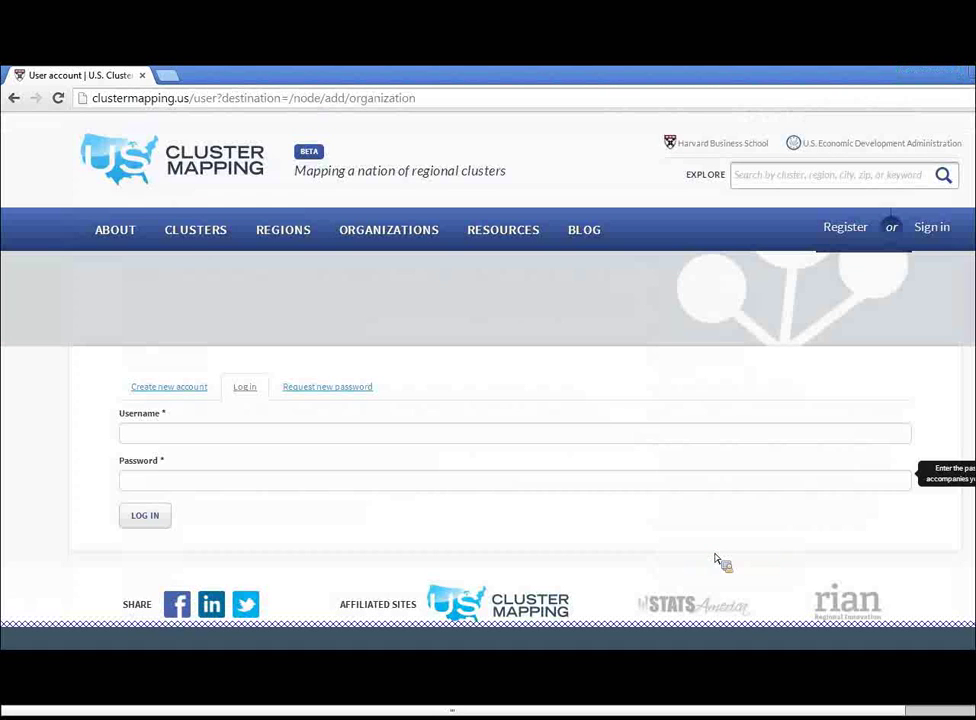
click(334, 436)
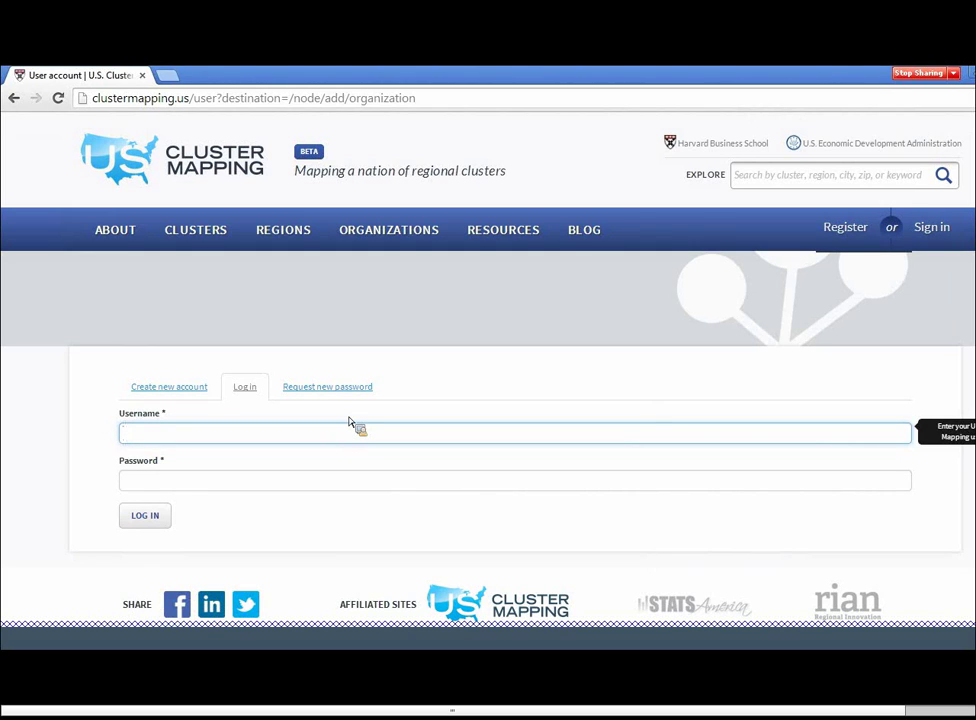
text(jzhao)
key(Tab)
text(•••••••••)
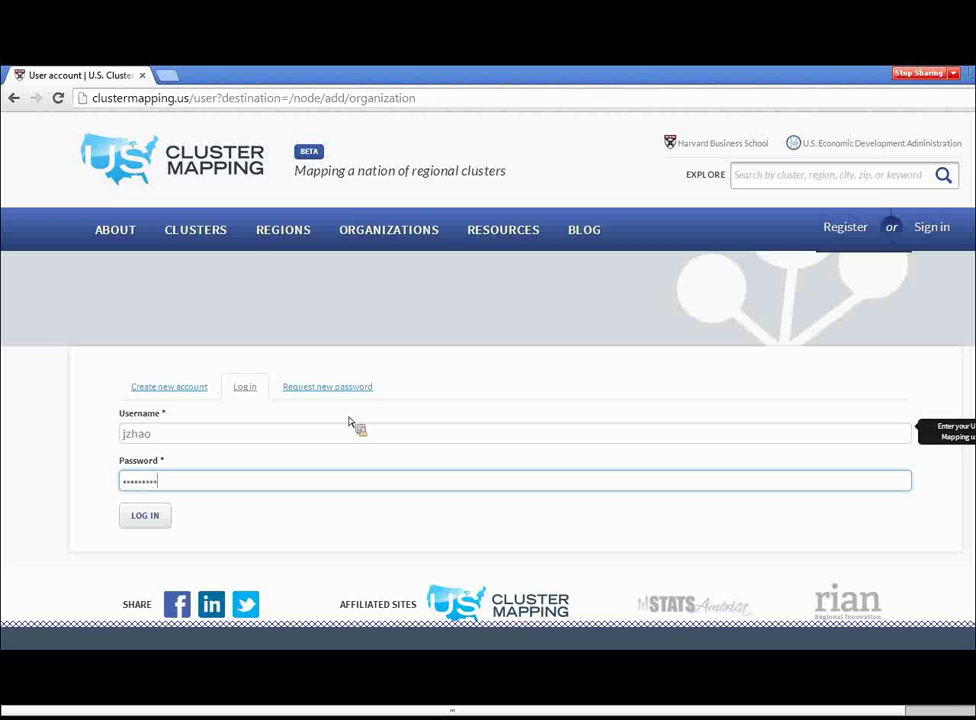
key(Return)
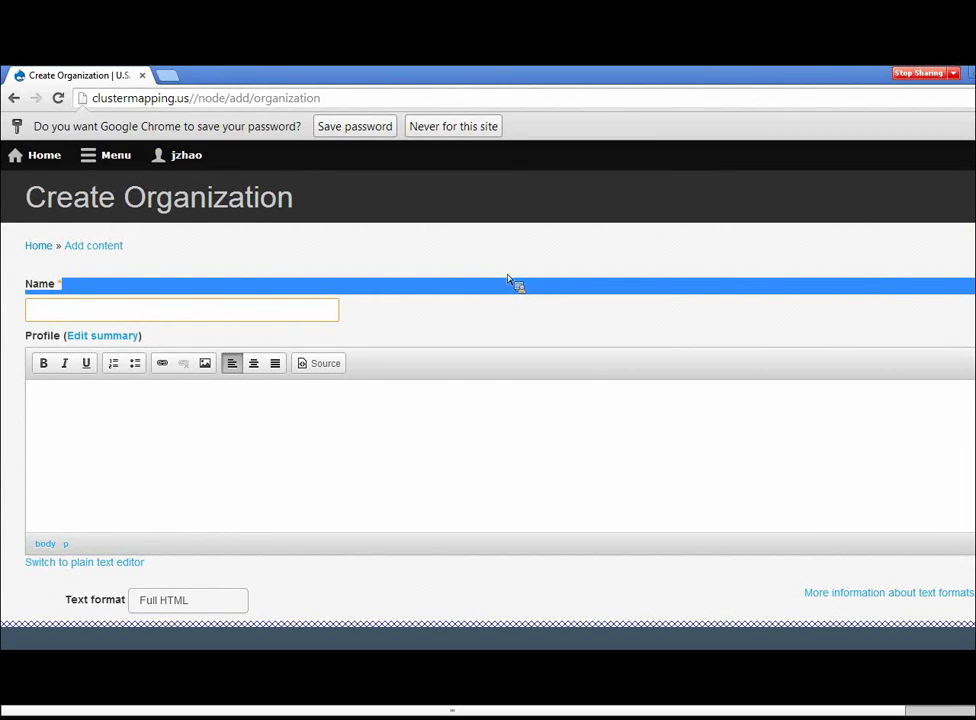
click(521, 305)
scroll(527, 322, down, 2)
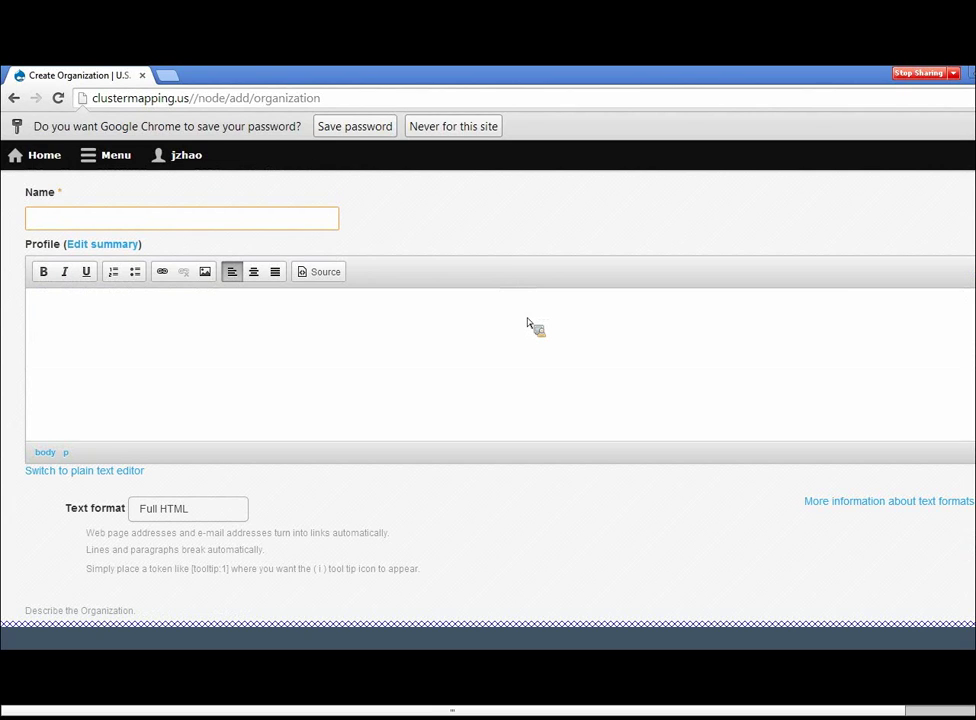
scroll(527, 322, down, 5)
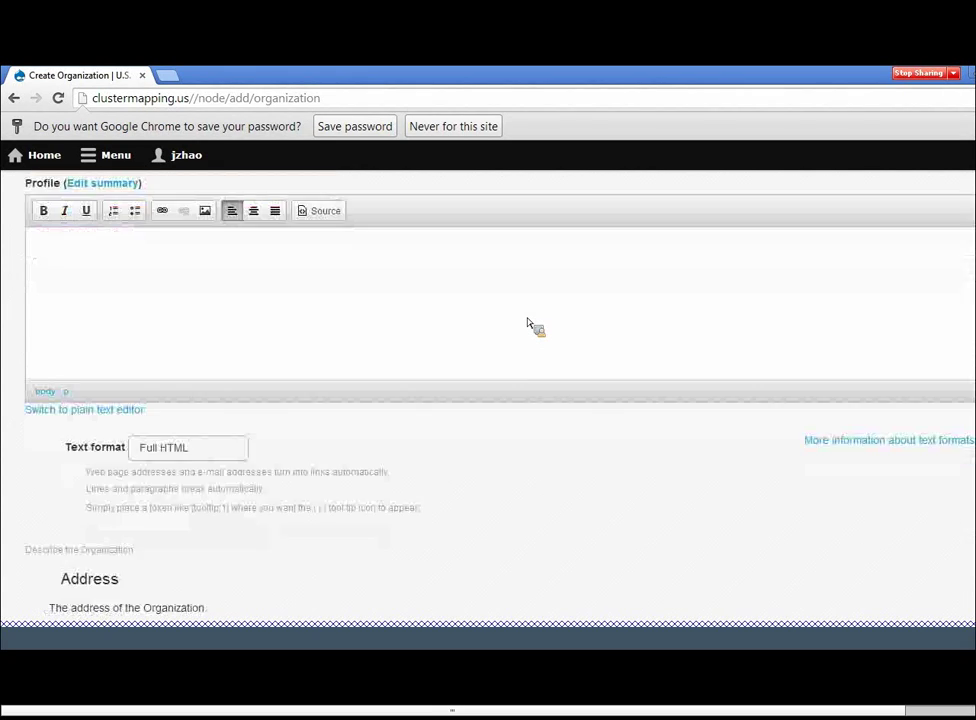
scroll(529, 324, down, 7)
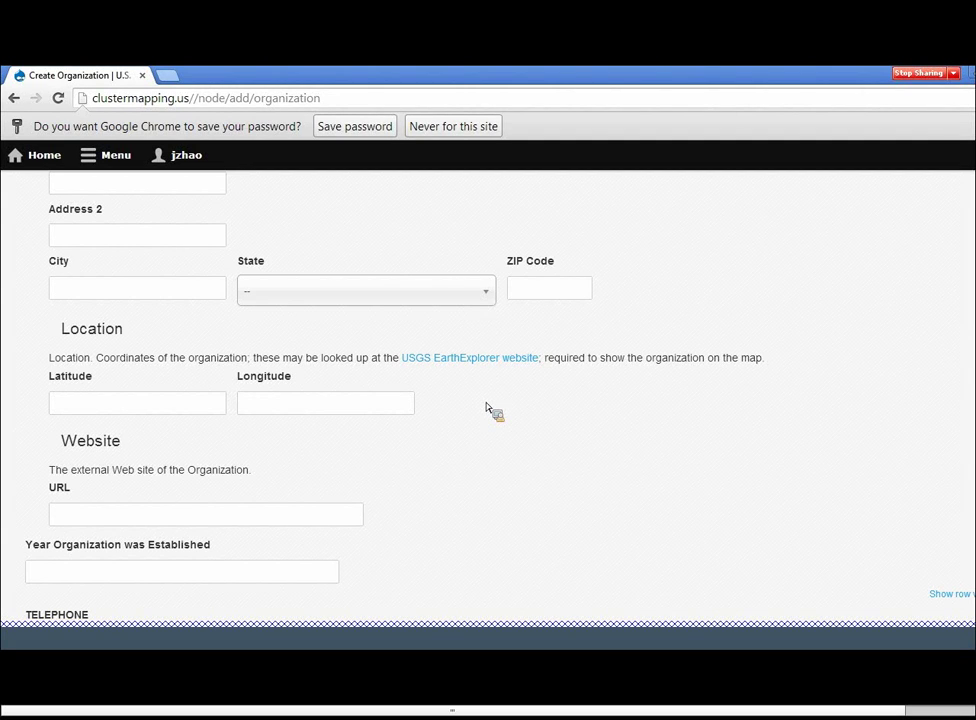
scroll(490, 410, down, 5)
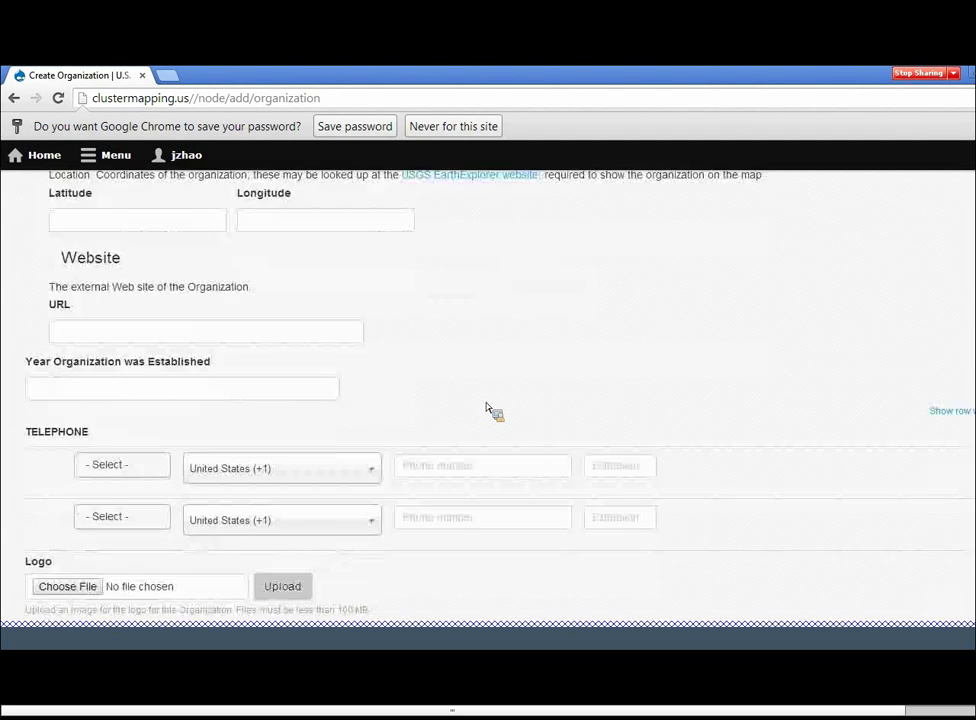
scroll(490, 410, down, 8)
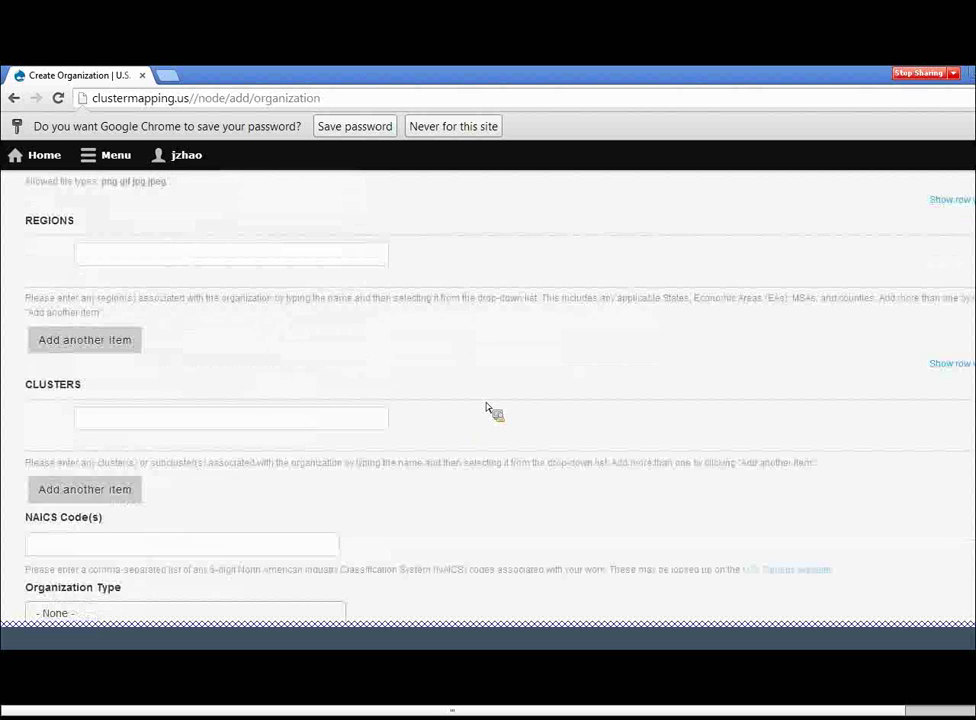
scroll(487, 407, down, 4)
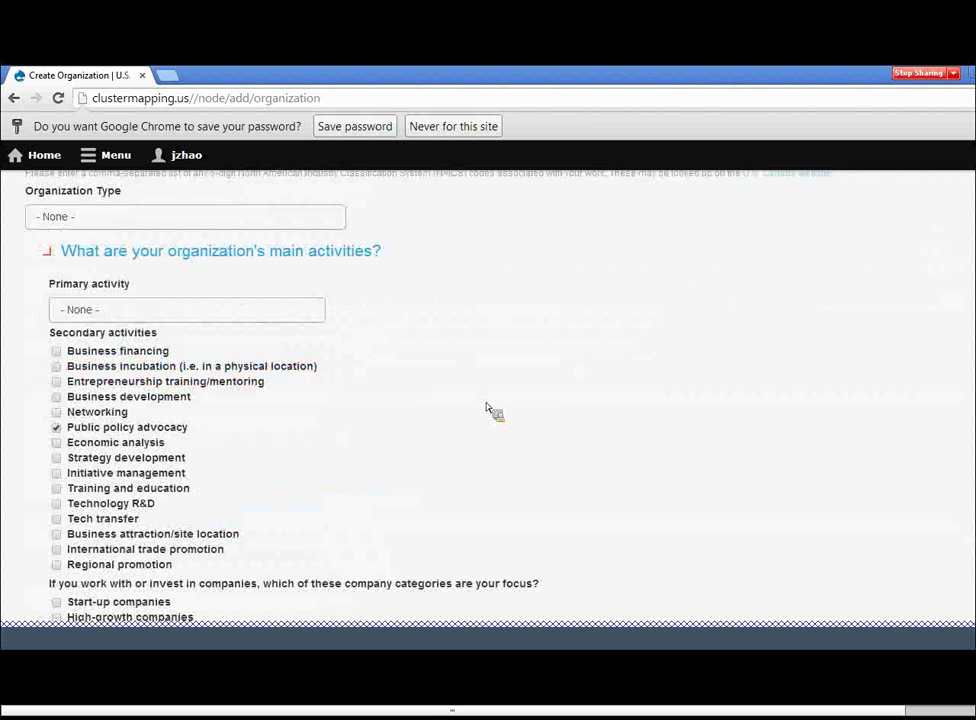
scroll(490, 410, down, 1)
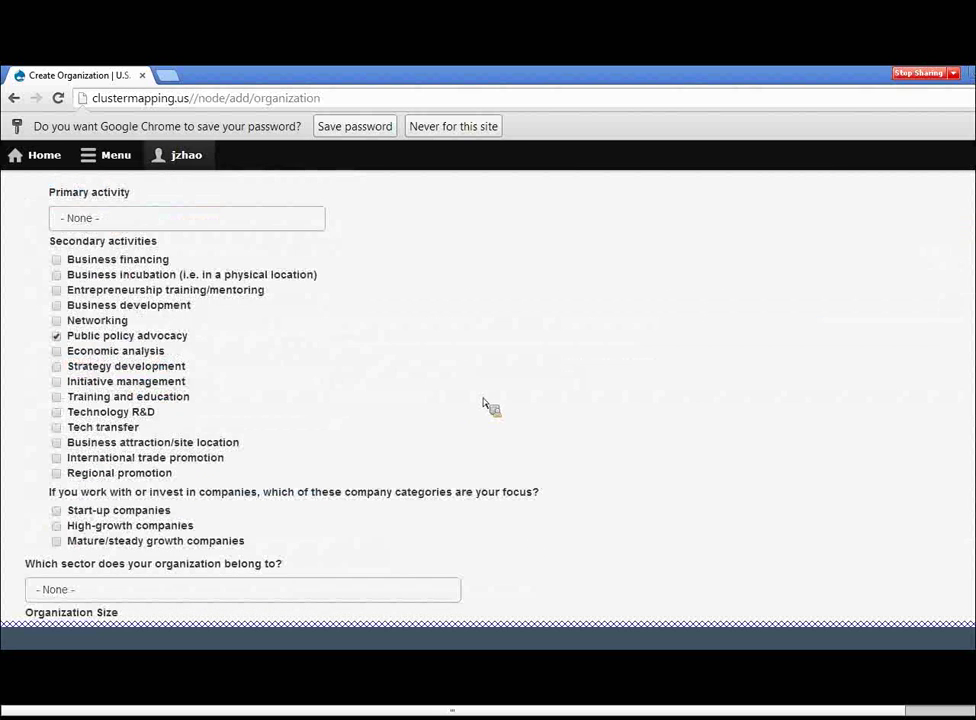
click(247, 222)
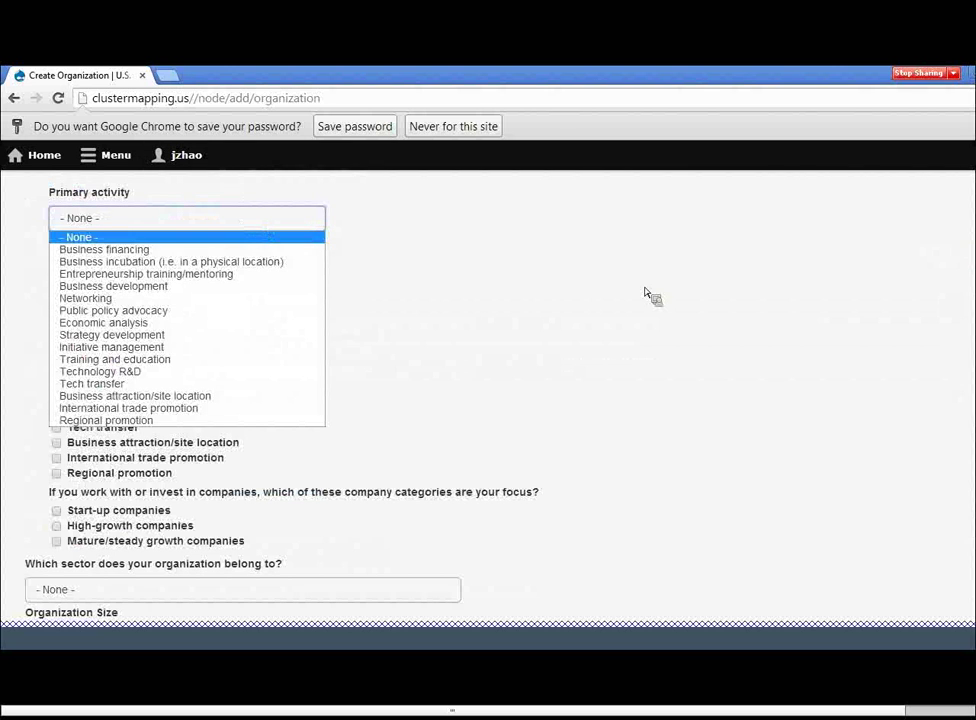
click(693, 291)
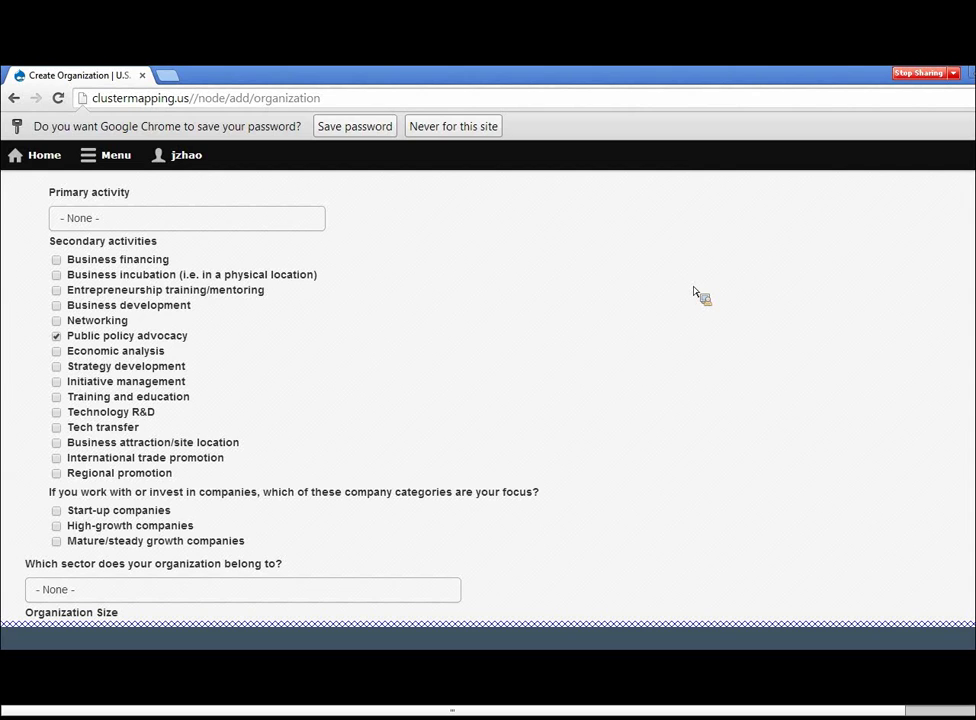
scroll(694, 291, down, 5)
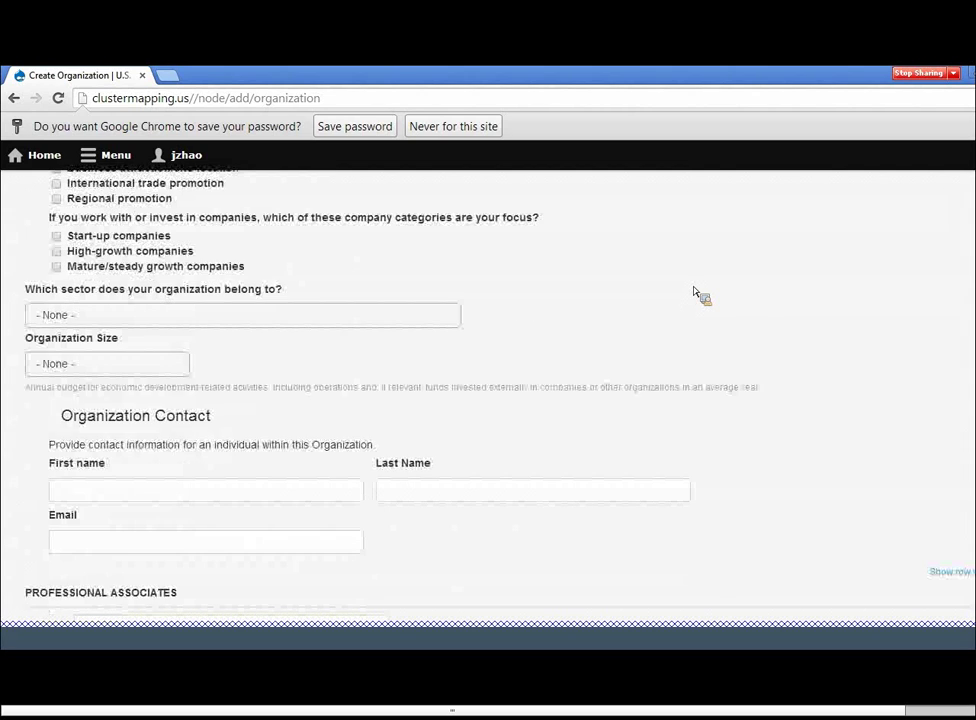
scroll(694, 291, down, 5)
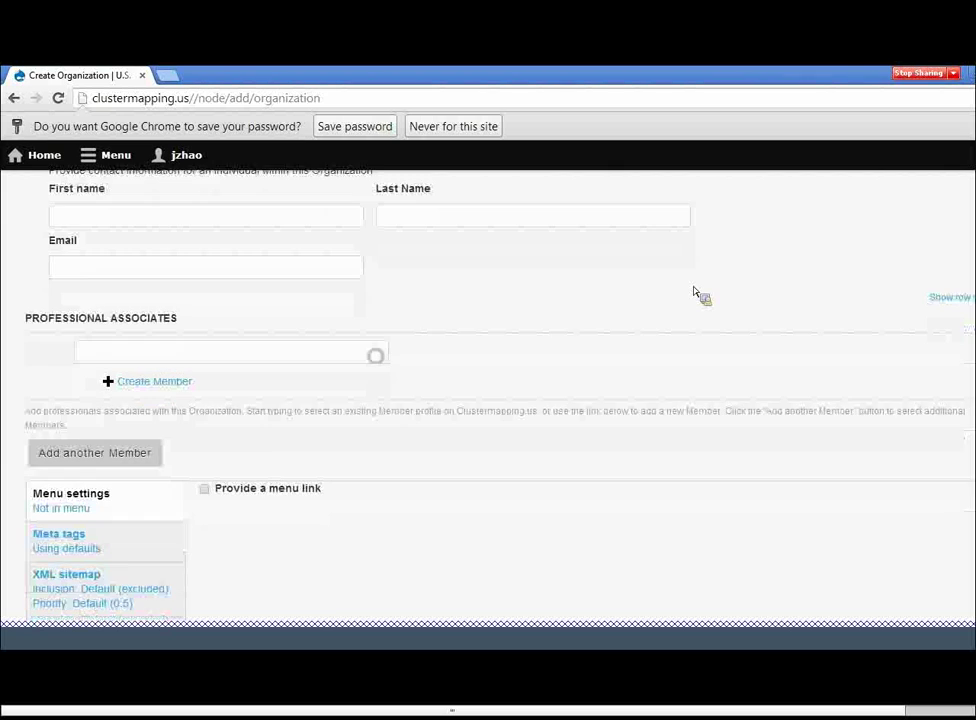
scroll(694, 291, down, 4)
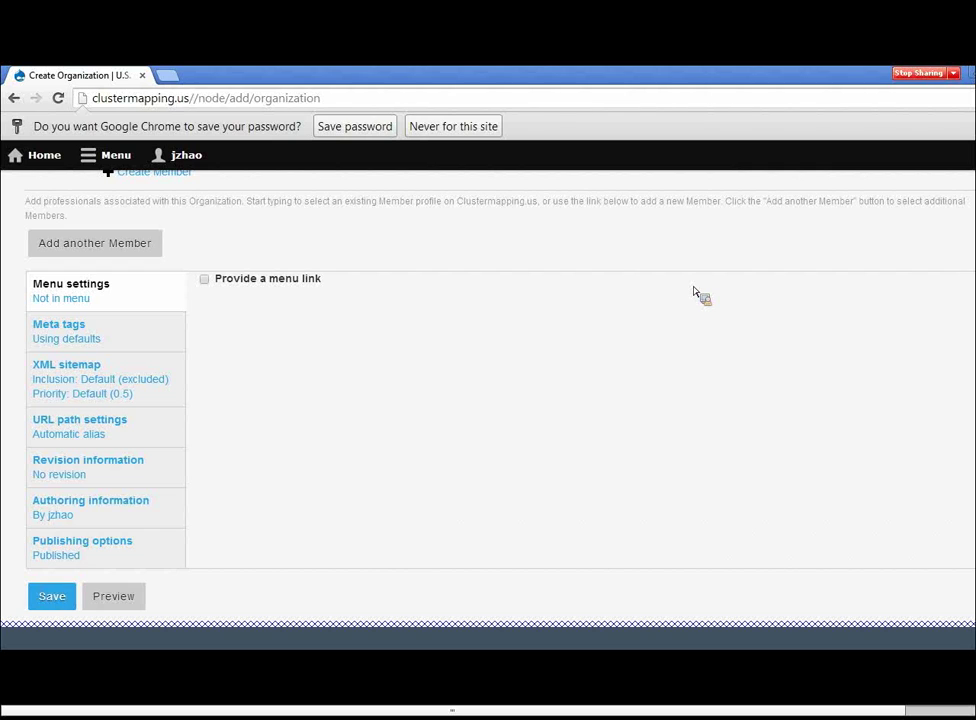
scroll(693, 291, up, 20)
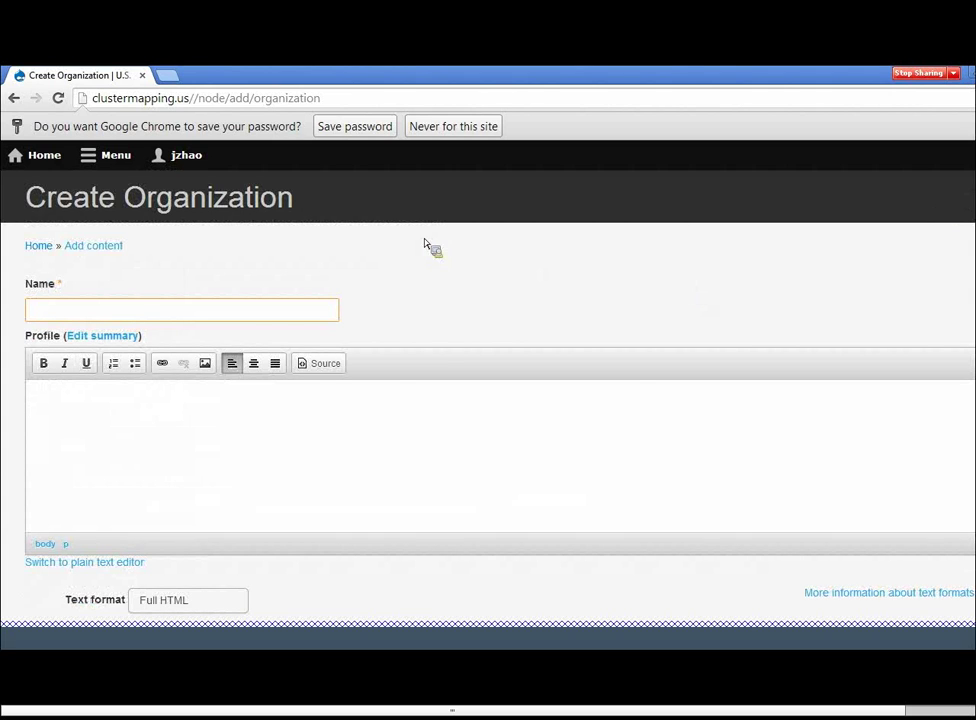
Go back twice to CleanTech Los Angeles, return to the Organizations directory, and reach the state-count map
click(14, 98)
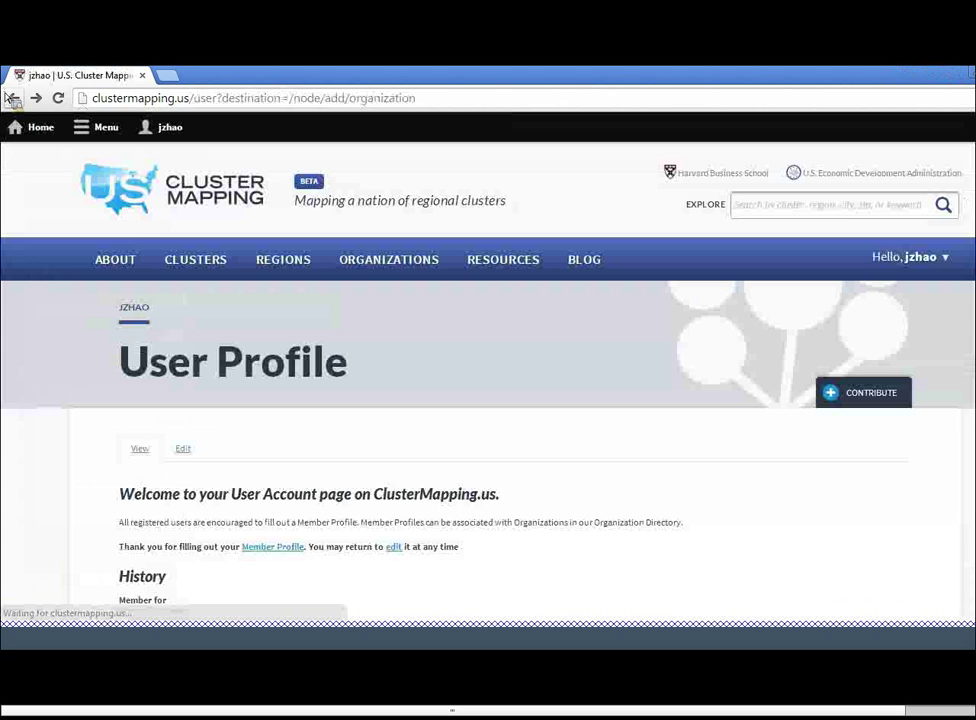
click(14, 98)
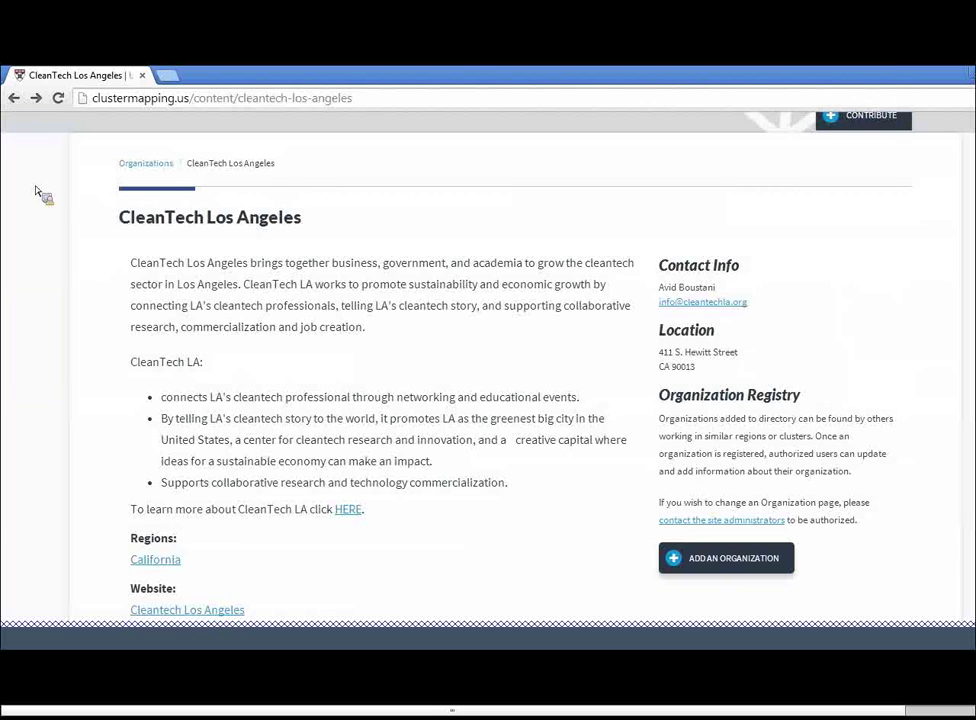
scroll(30, 185, up, 3)
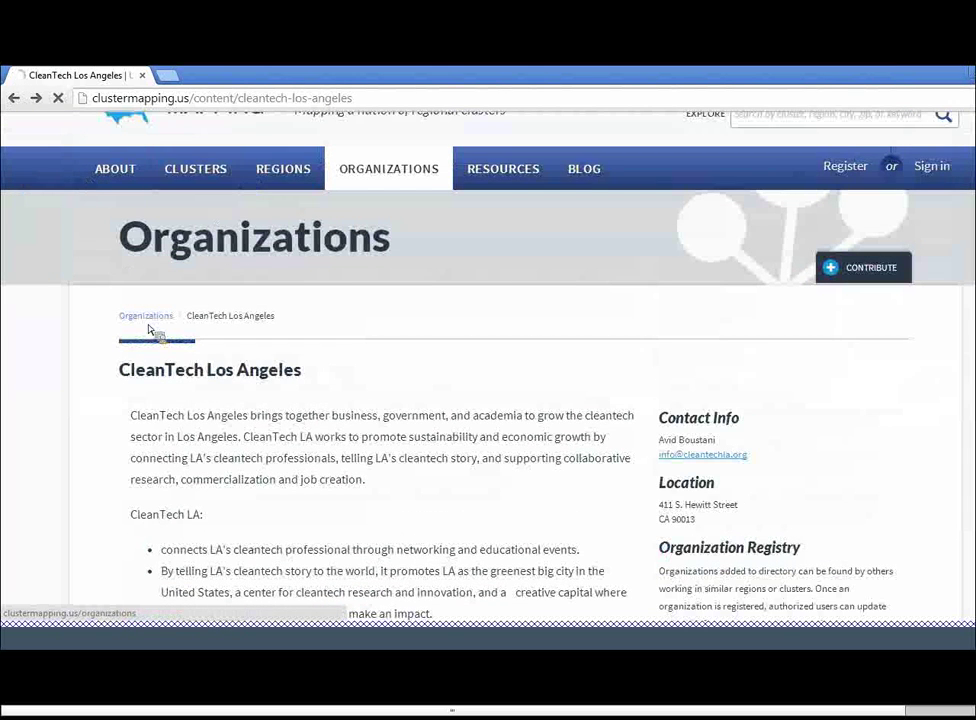
click(141, 318)
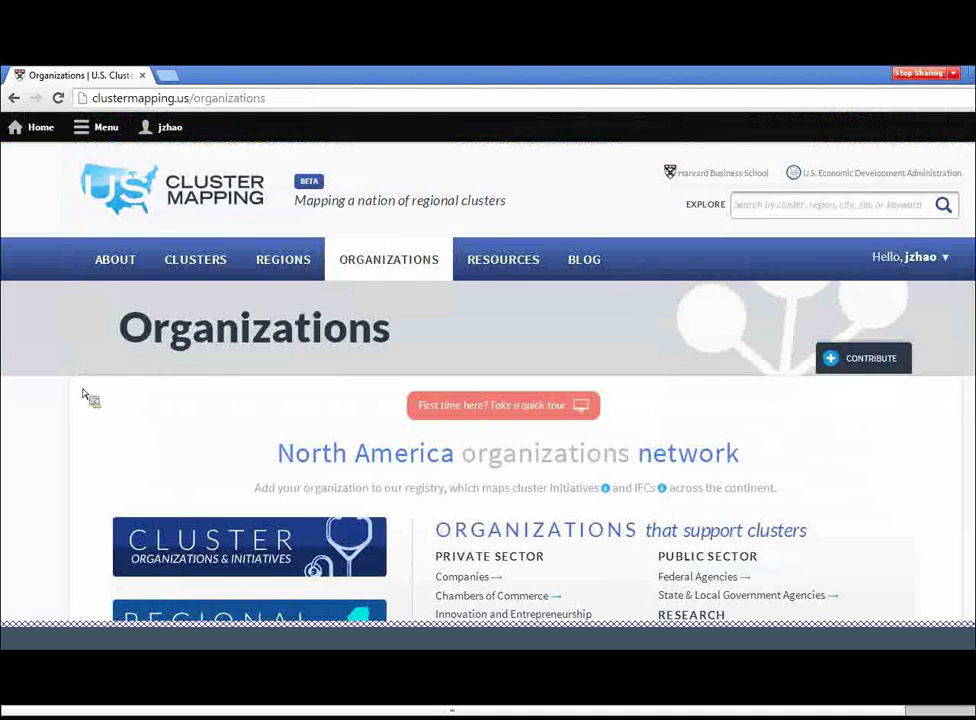
scroll(83, 393, down, 5)
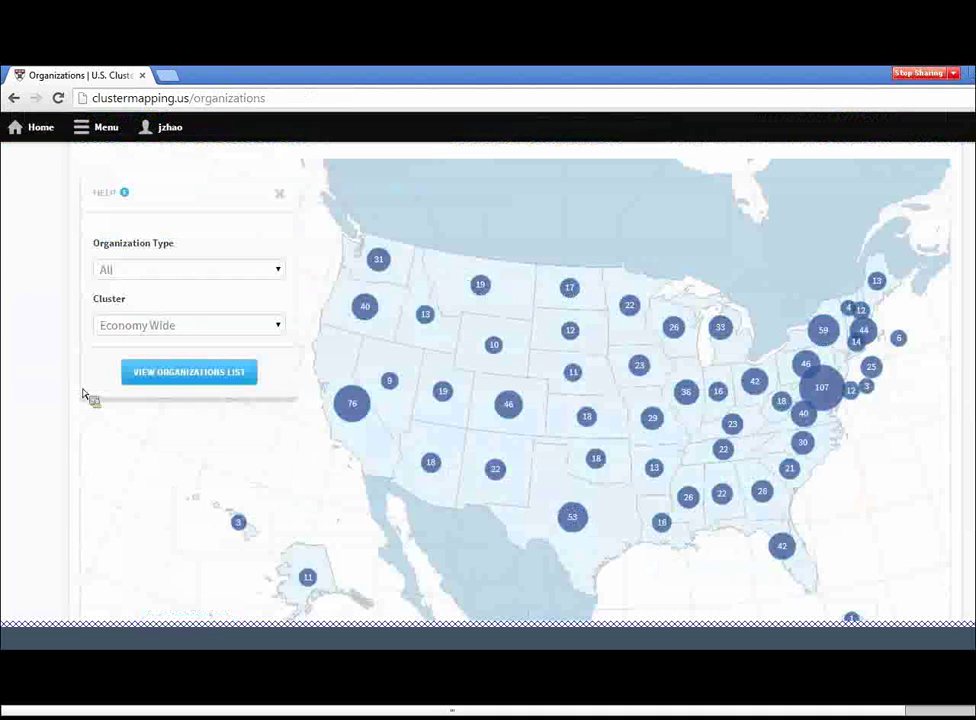
scroll(83, 393, down, 1)
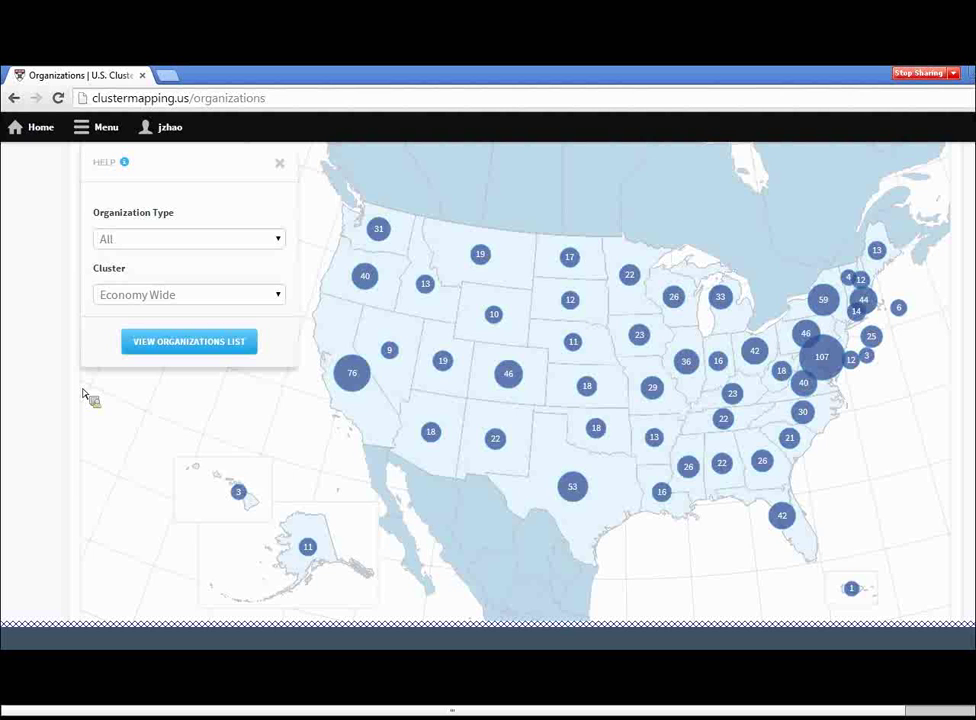